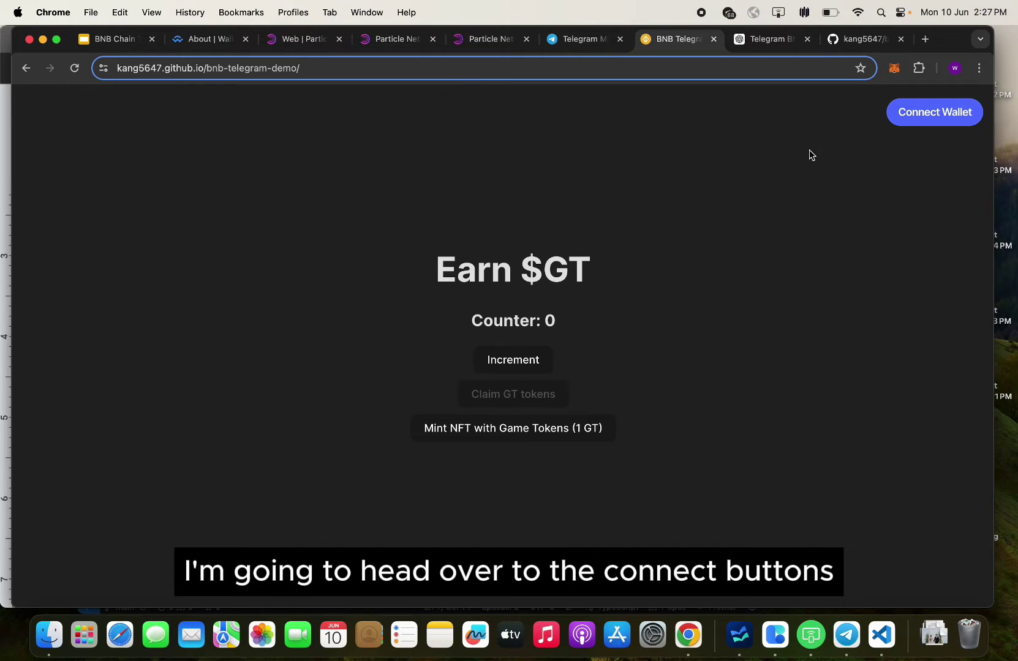
Connect the MetaMask wallet to the demo app, approving the account and permissions, showing 1.781 tBNB
left_click(936, 120)
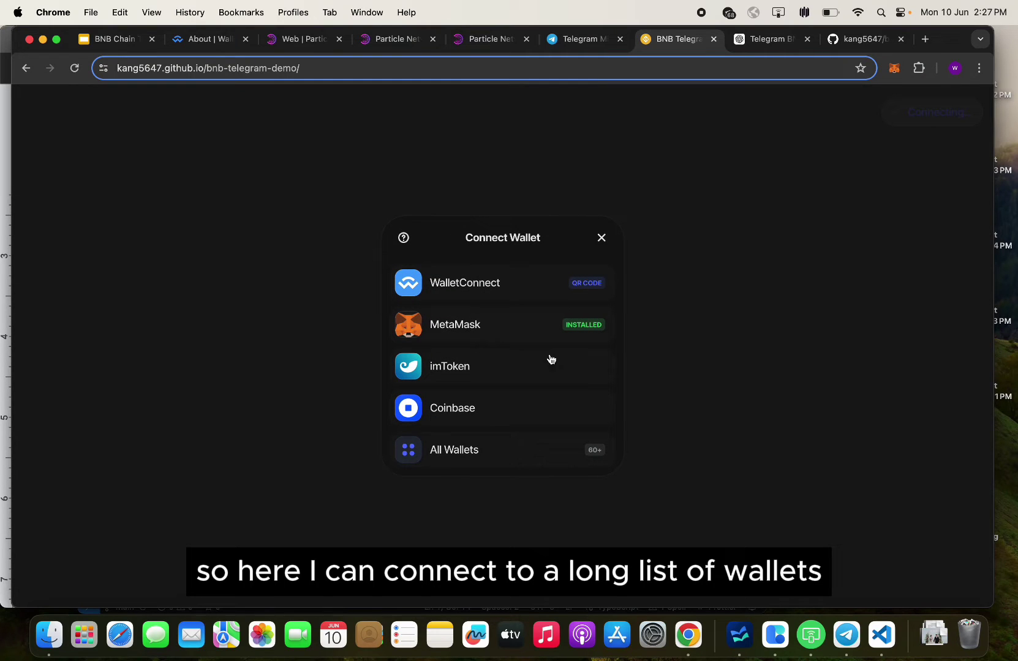
left_click(558, 444)
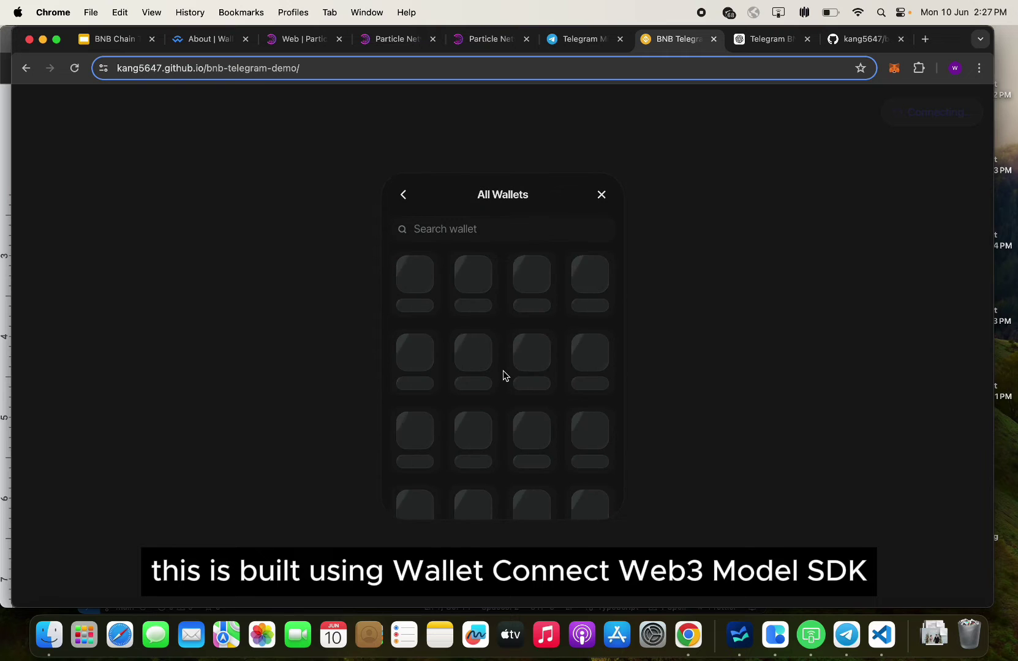
scroll(543, 385, "down", 5)
scroll(544, 384, "down", 10)
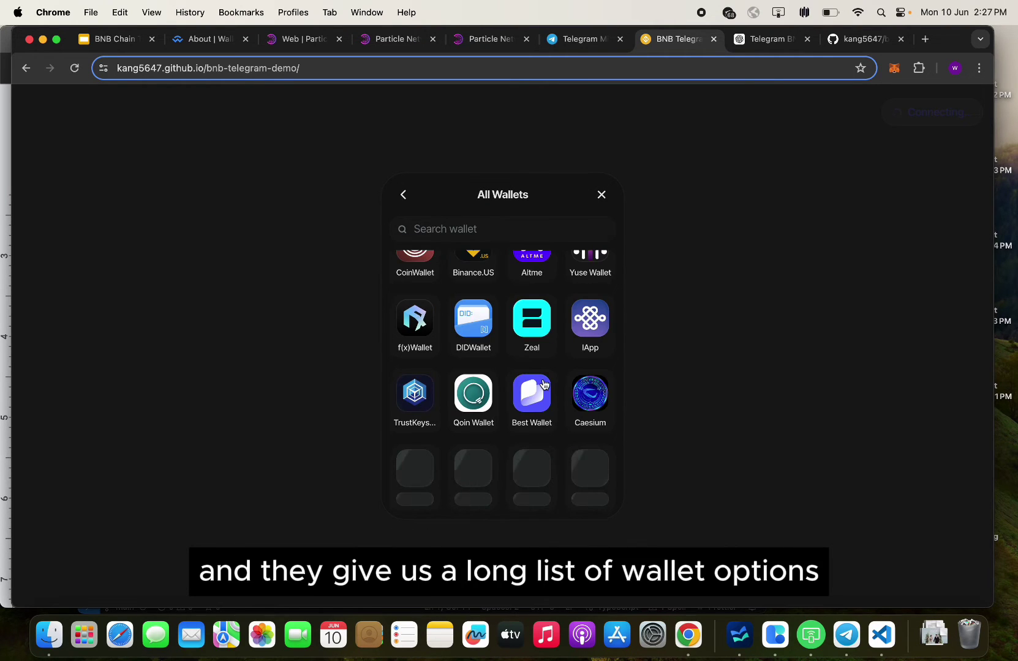
scroll(504, 364, "down", 2)
scroll(504, 364, "down", 4)
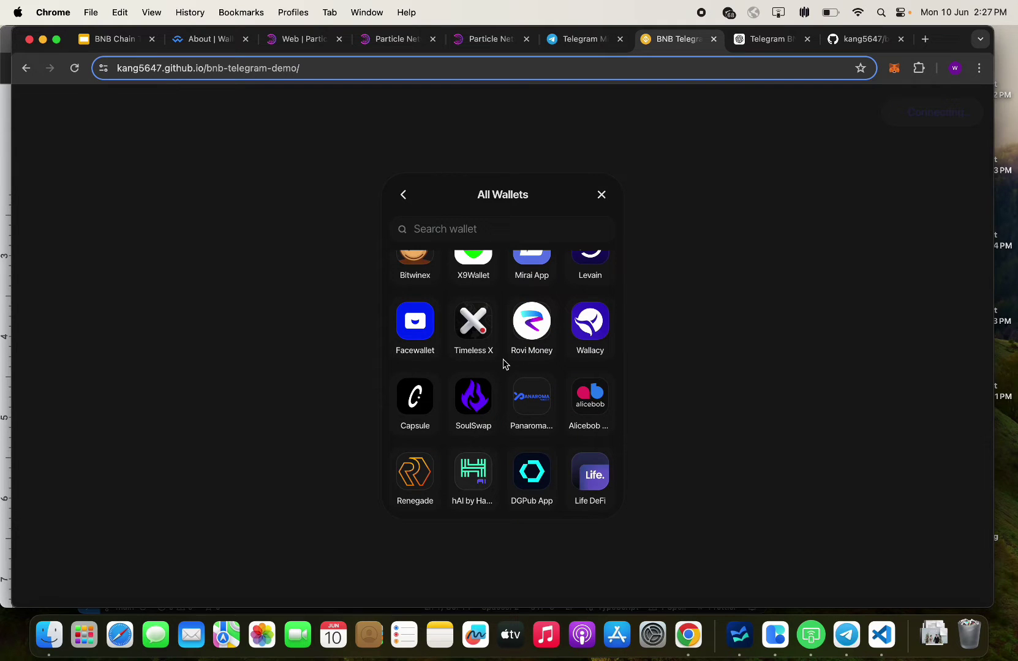
scroll(504, 363, "up", 10)
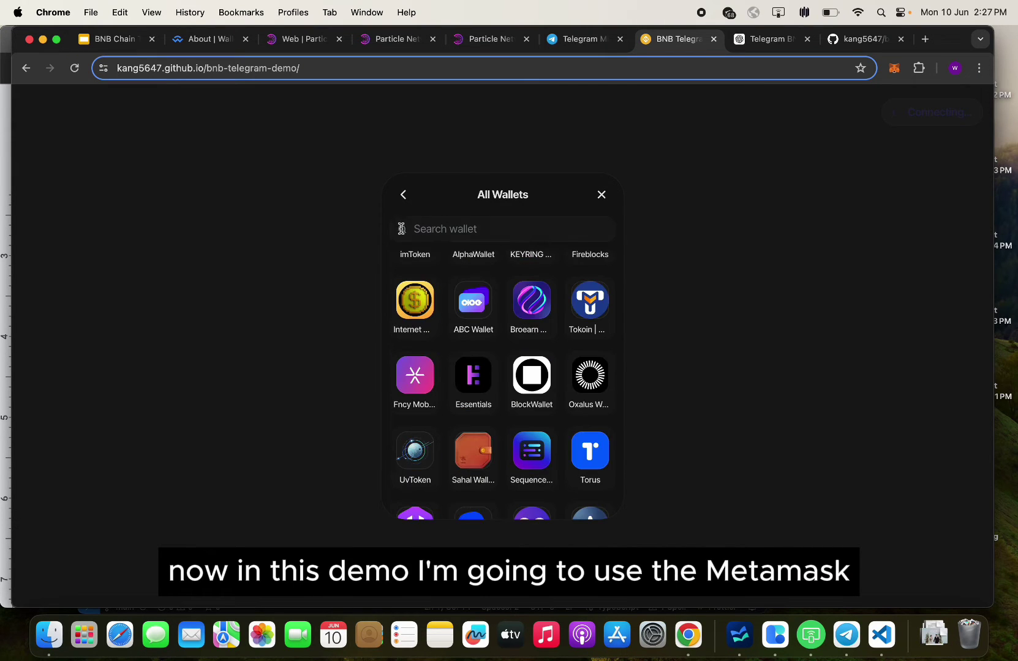
left_click(405, 196)
left_click(551, 336)
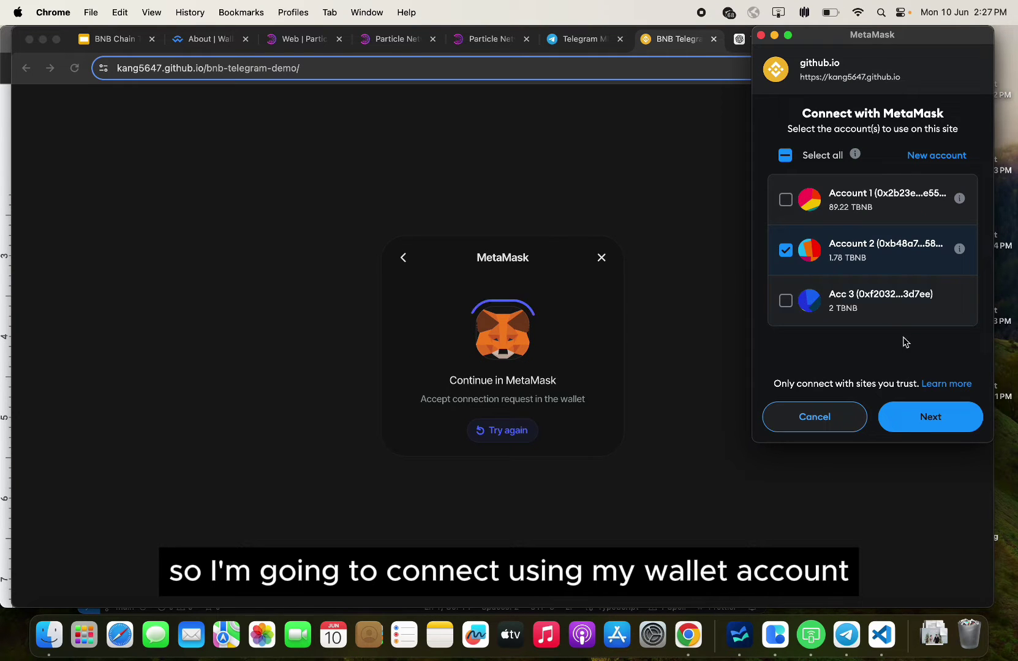
left_click(929, 416)
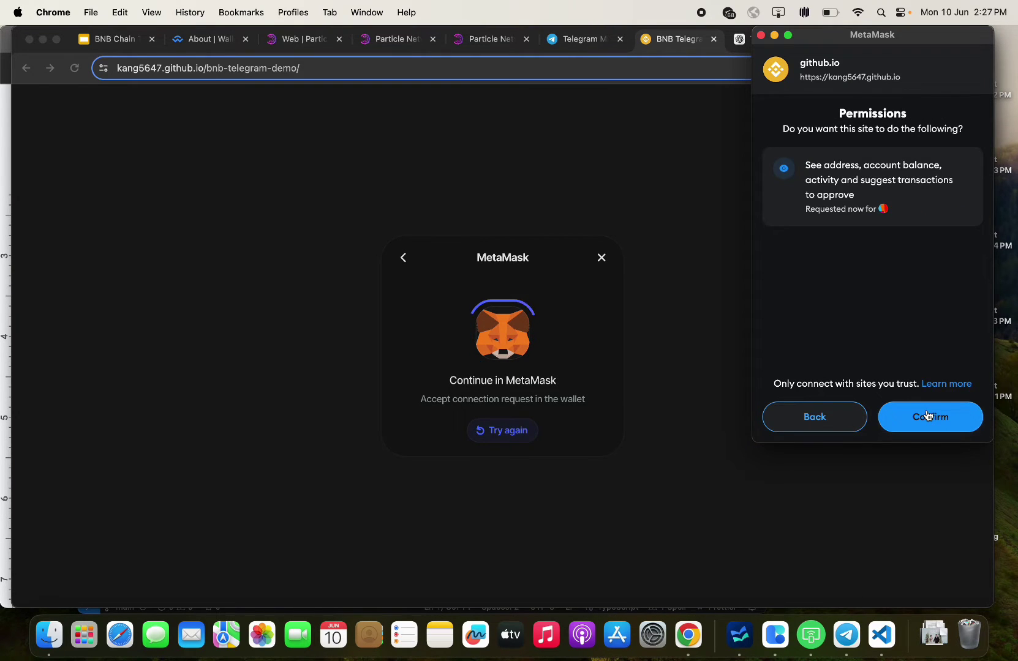
left_click(929, 416)
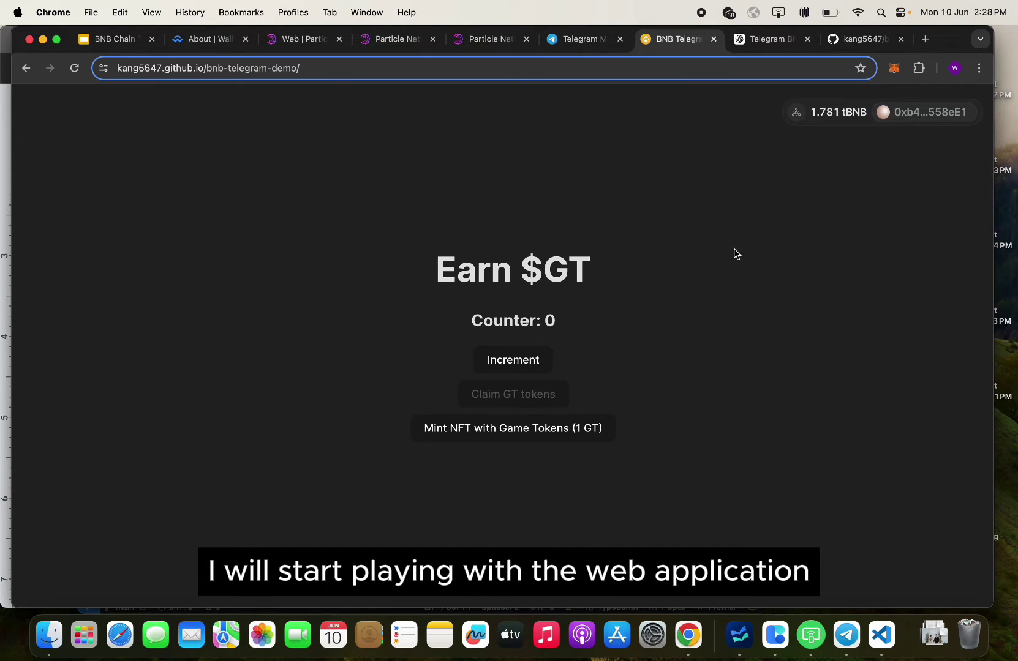
Increment the counter to 10, then claim 1 GT token and approve the claim in MetaMask
left_click(482, 366)
left_click(481, 366)
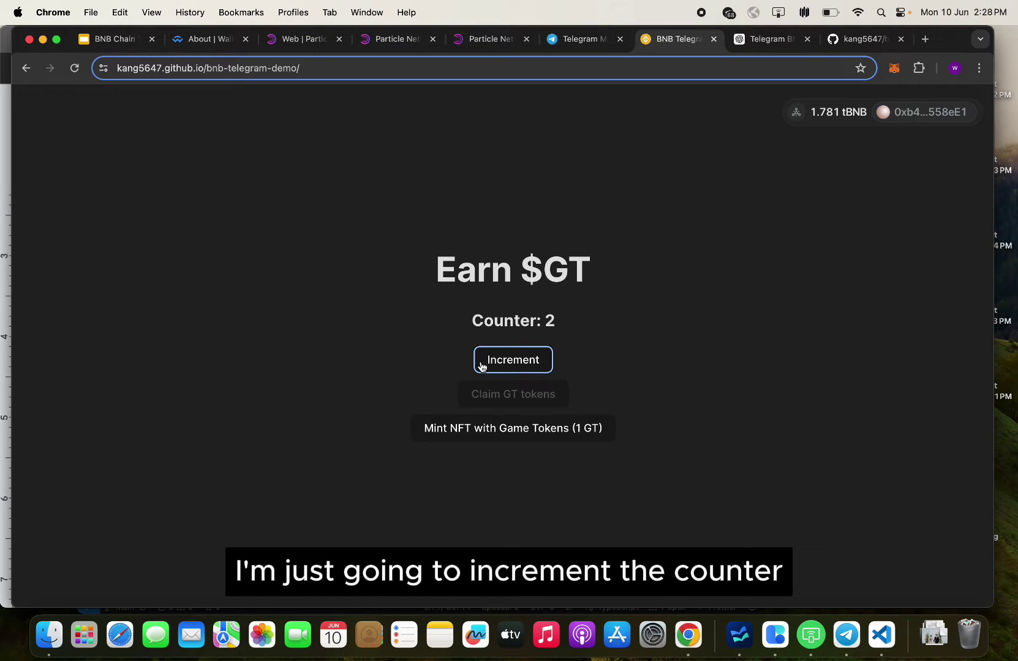
left_click(482, 366)
left_click(482, 366)
left_click(482, 366)
left_click(481, 366)
left_click(482, 366)
left_click(482, 366)
left_click(482, 366)
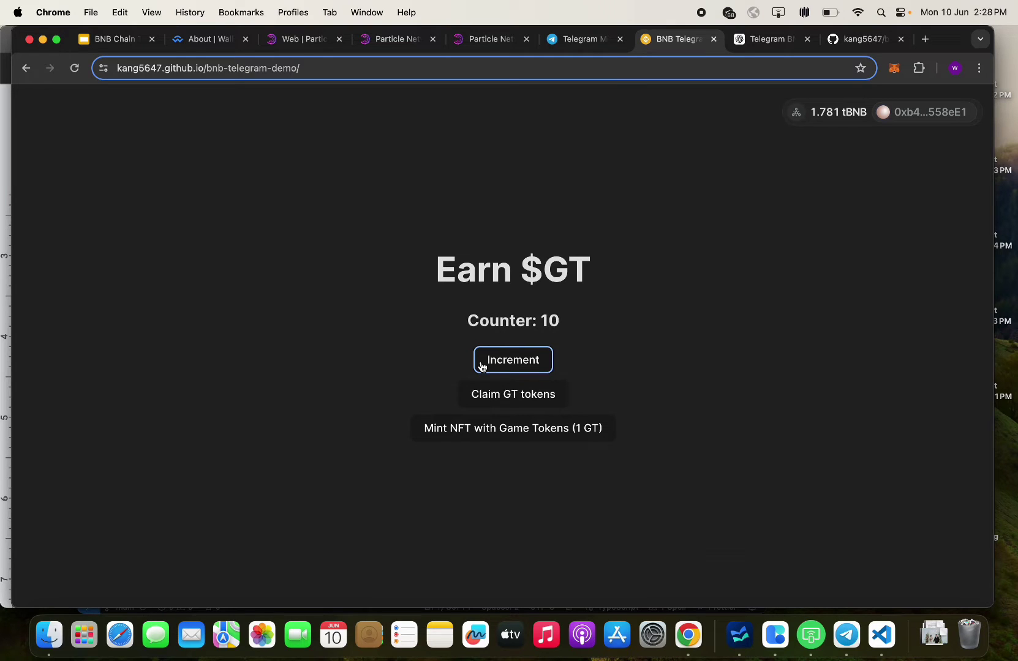
left_click(557, 395)
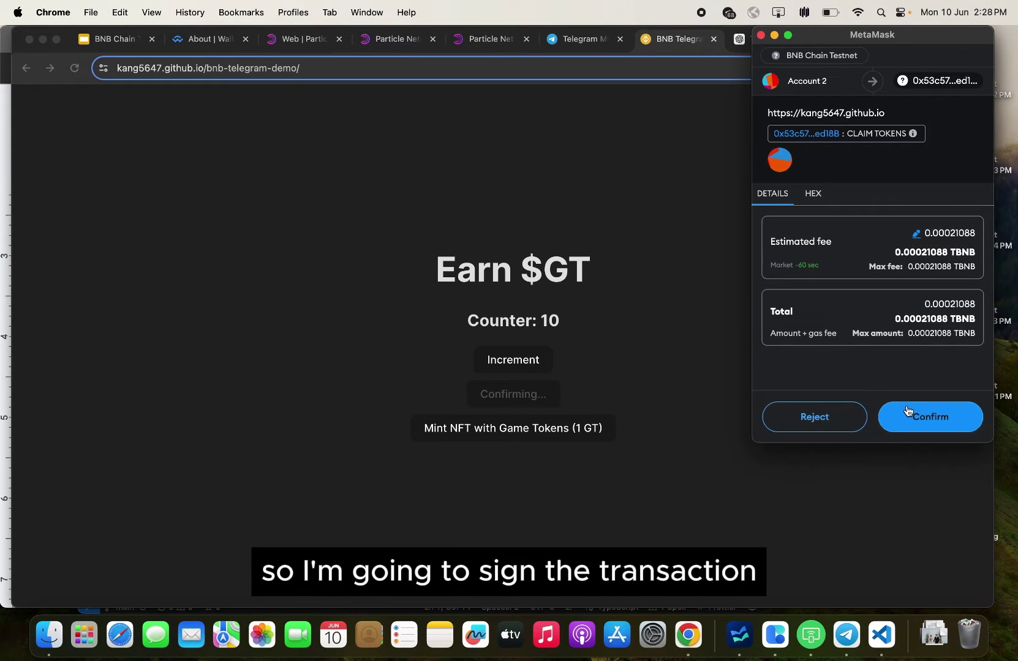
left_click(918, 417)
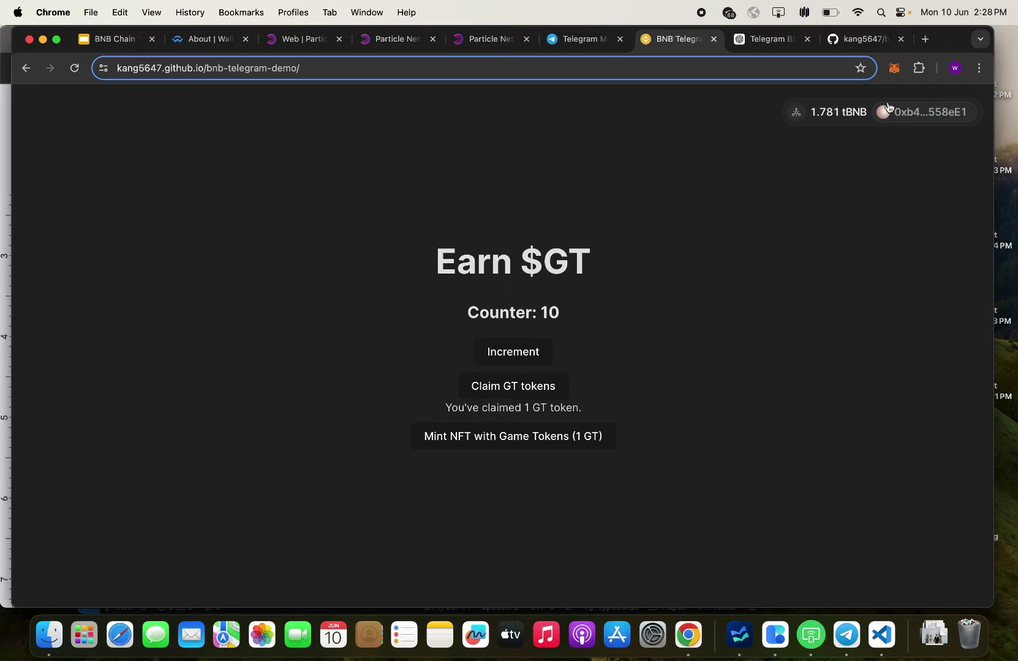
left_click(894, 67)
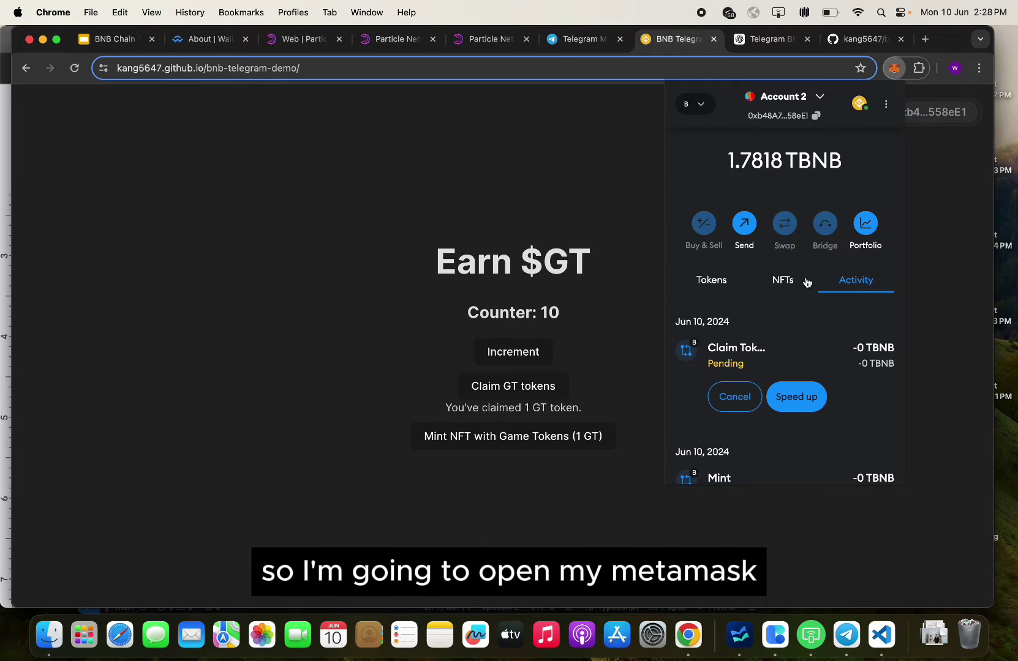
left_click(720, 288)
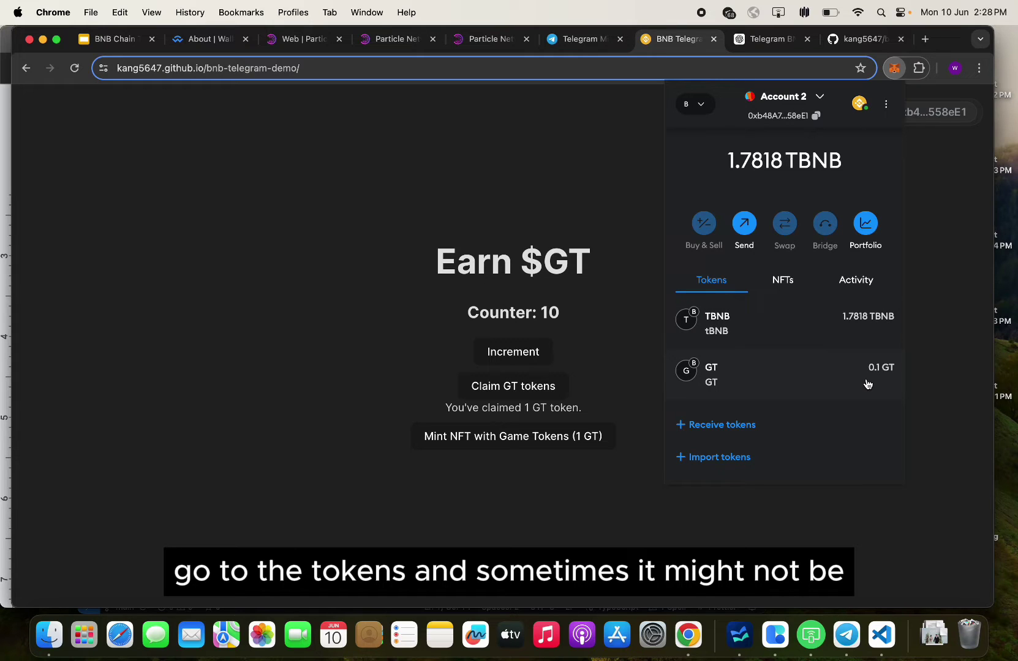
scroll(776, 372, "down", 2)
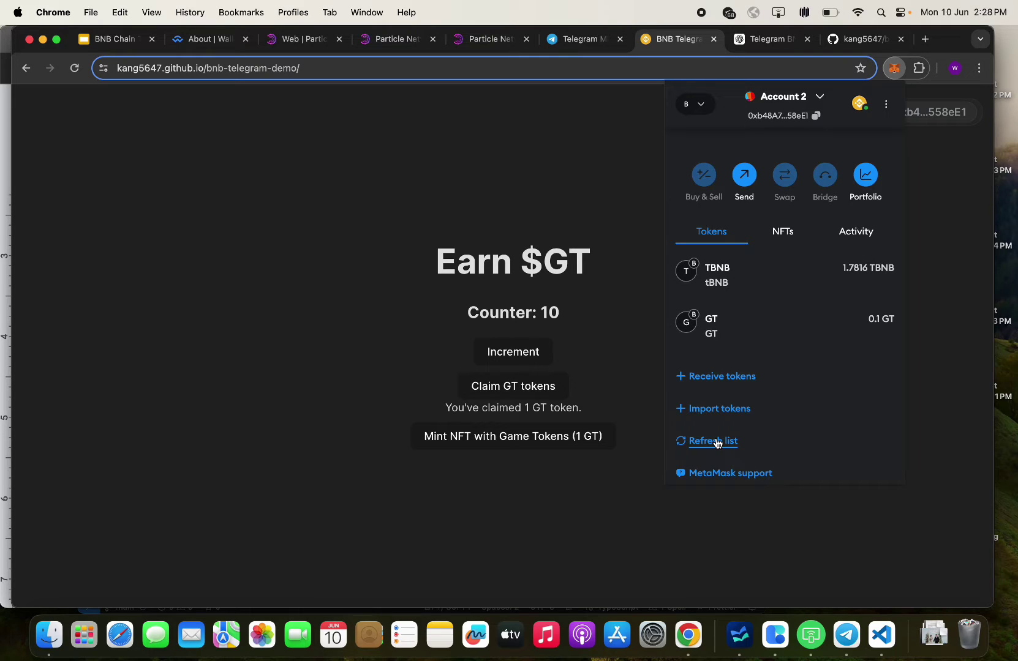
scroll(874, 335, "up", 1)
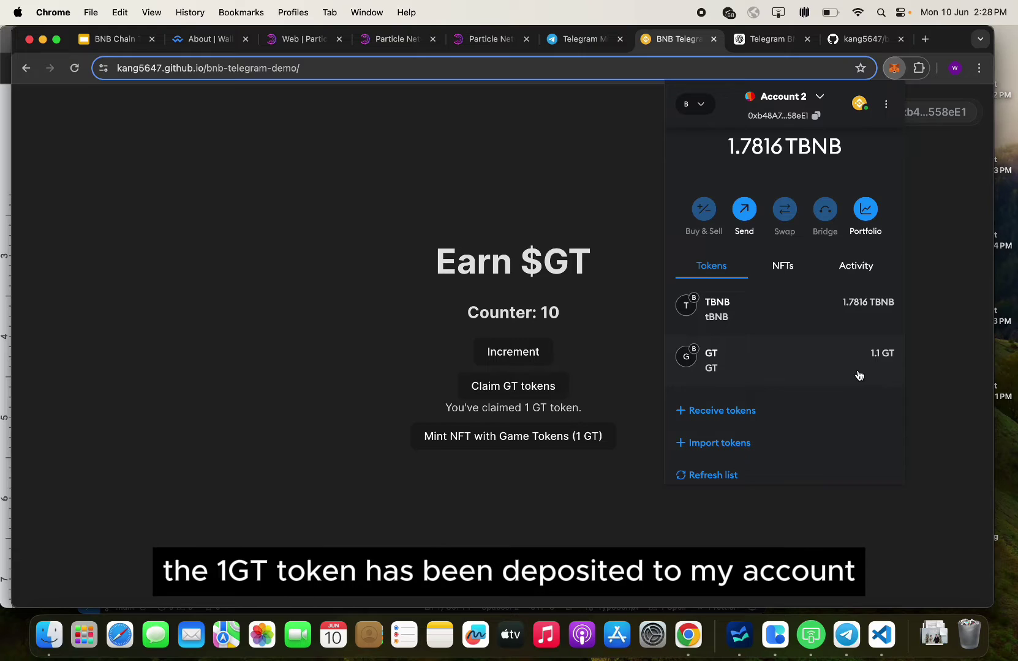
left_click(594, 397)
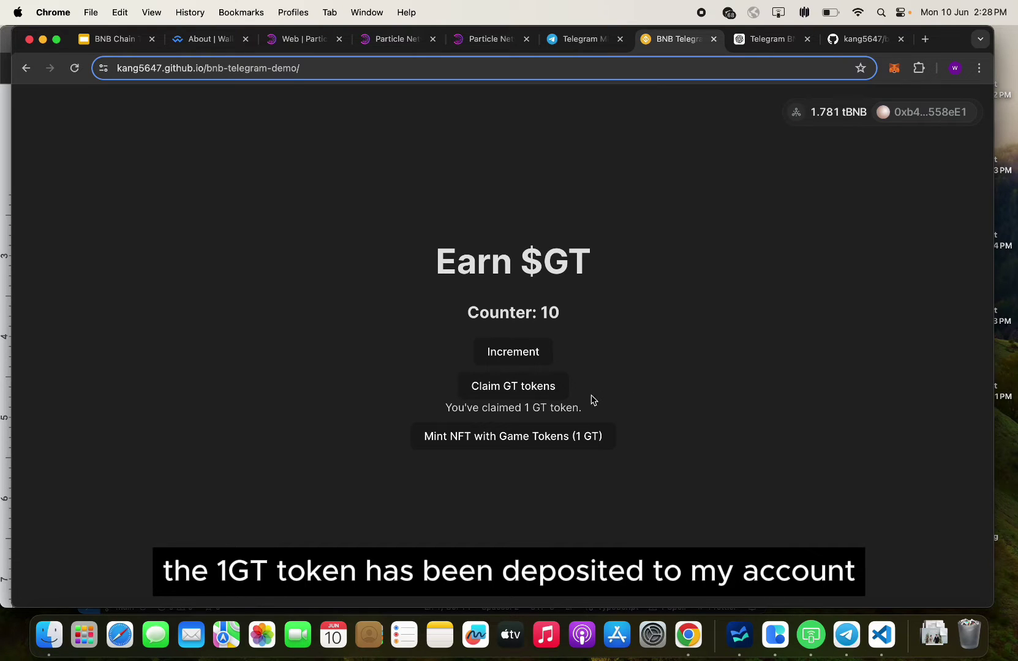
Mint an NFT paid with 1 GT game token and confirm the mint in MetaMask
left_click(599, 442)
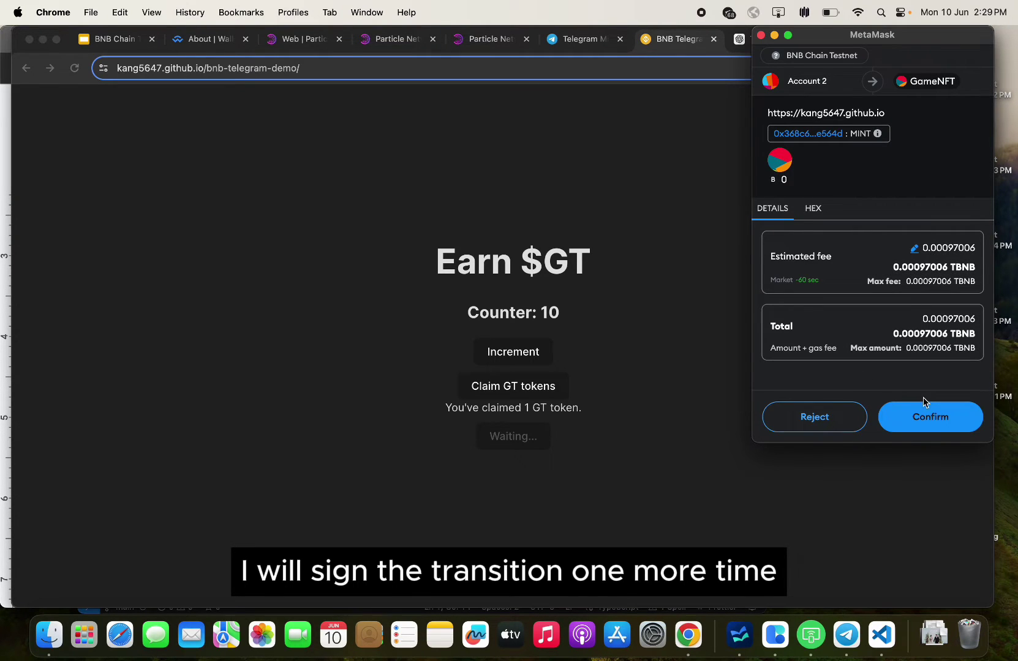
left_click(949, 419)
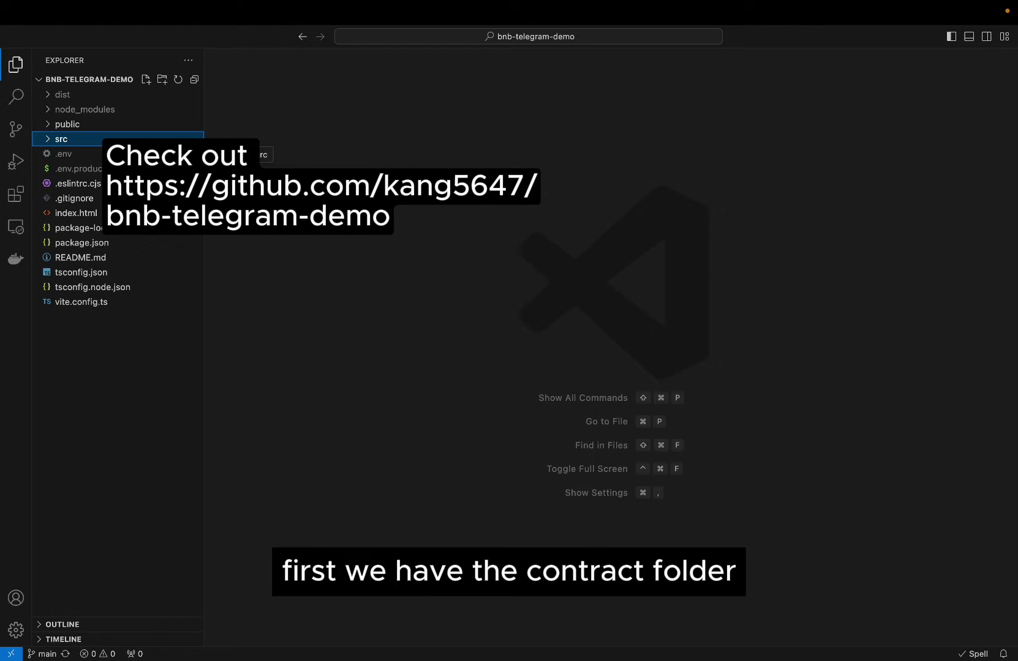
Expand src and look through the ABI files distributeTokenAbi.ts, gameNFTAbi.ts and gameTokenAbi.ts
left_click(123, 139)
left_click(126, 184)
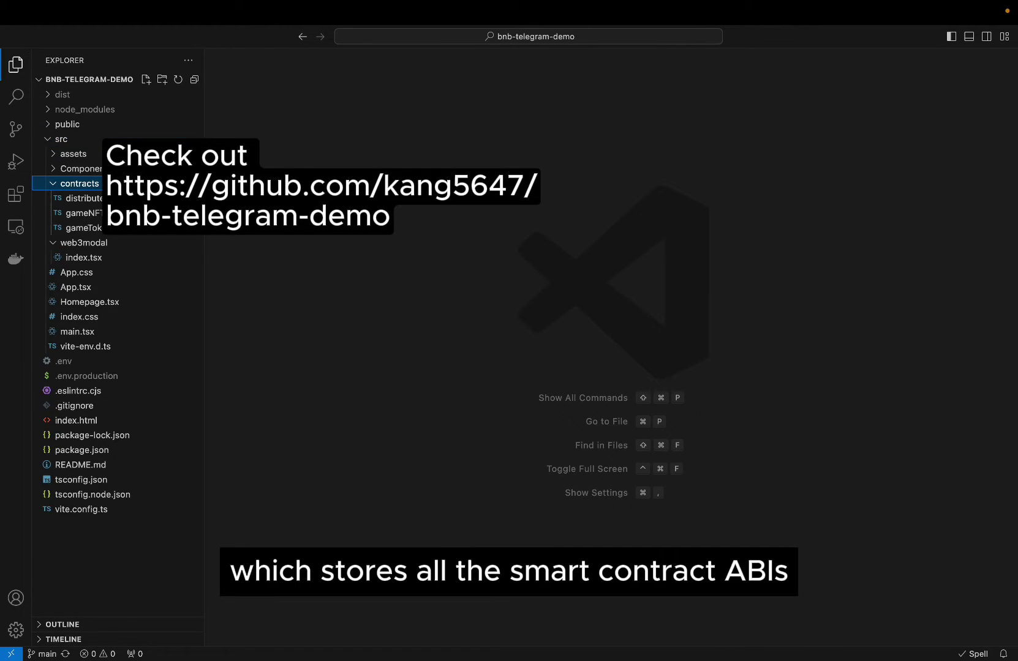
left_click(134, 200)
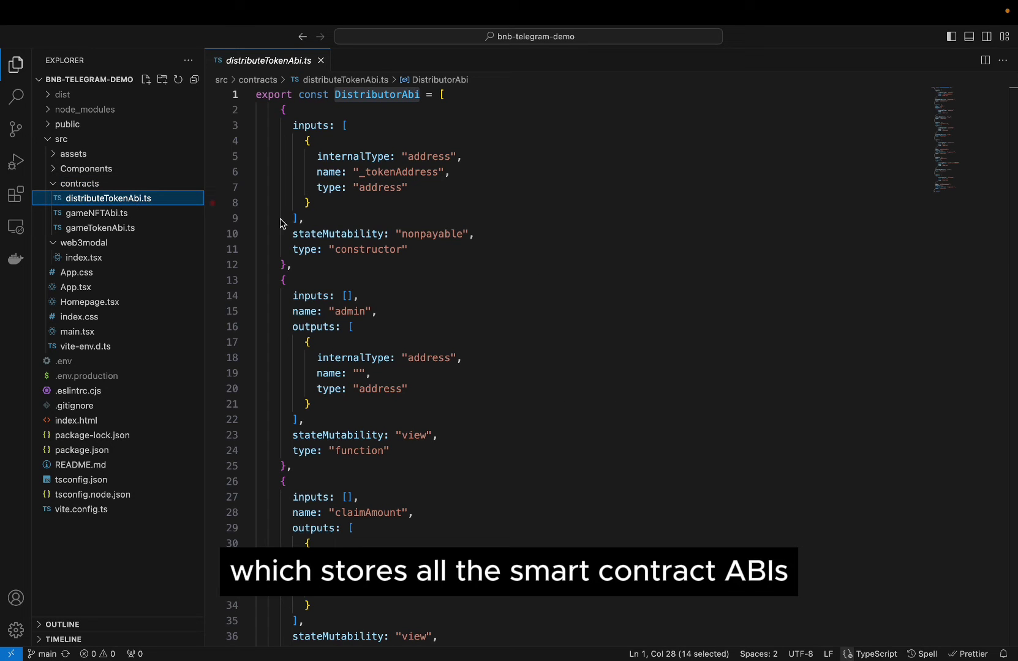
left_click(386, 96)
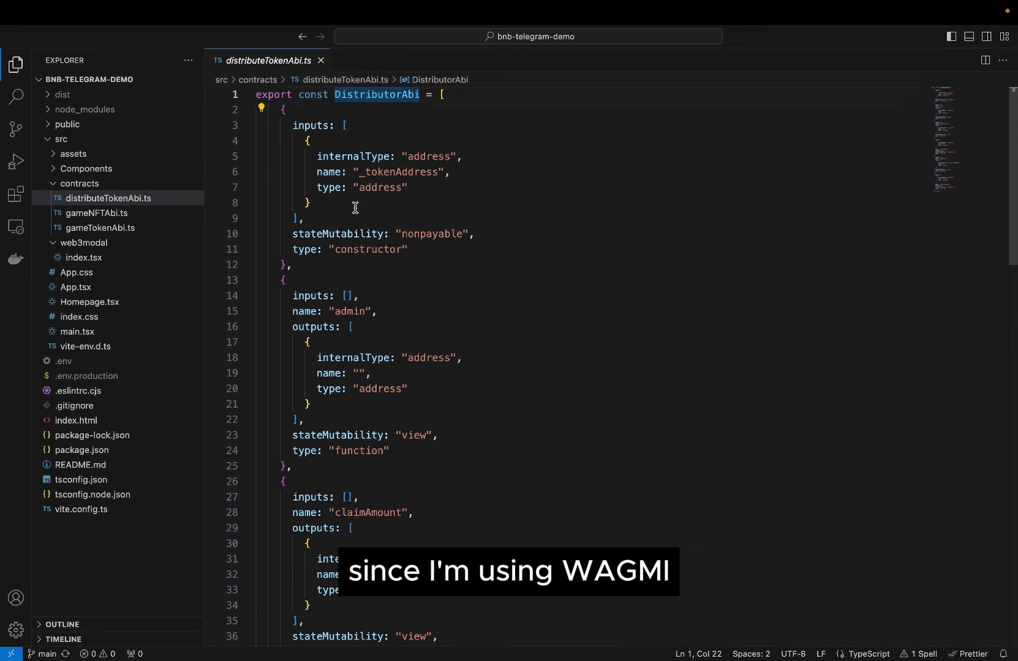
left_click(116, 214)
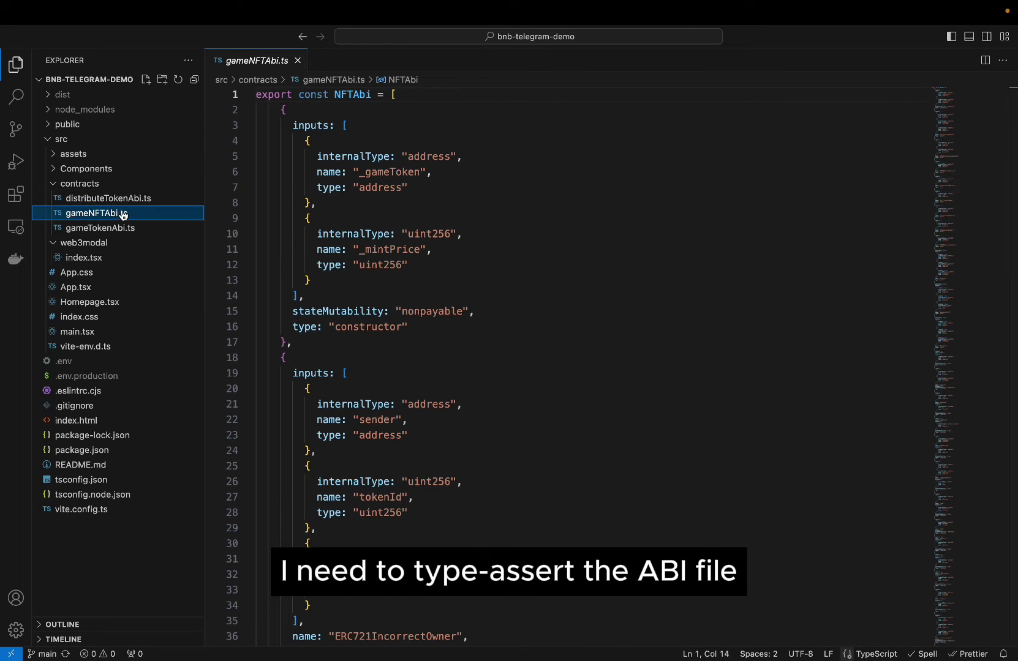
left_click(151, 229)
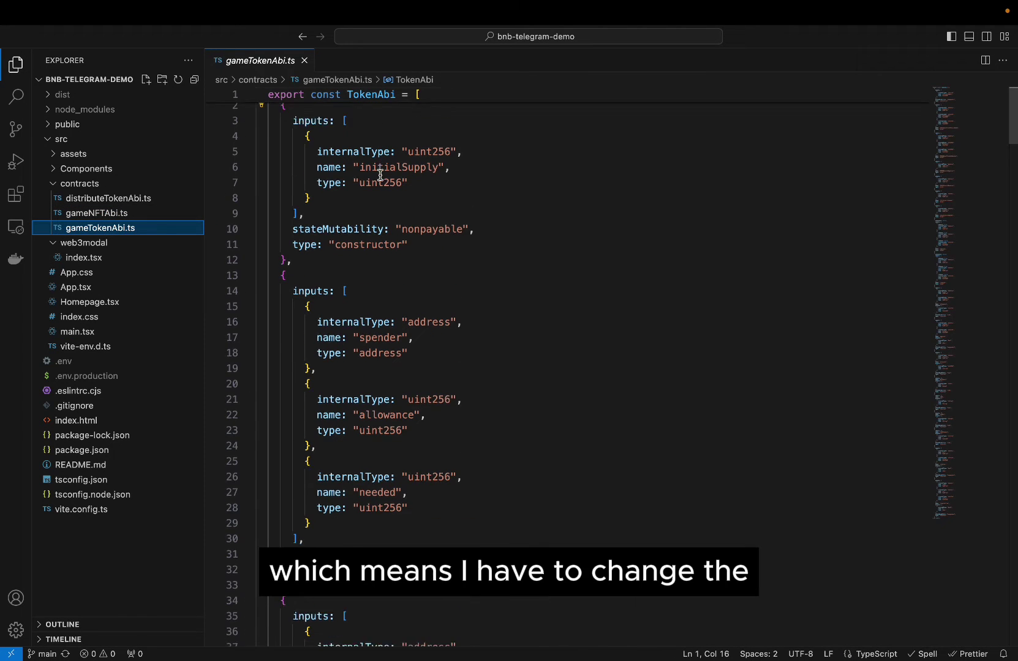
scroll(380, 172, "down", 15)
scroll(380, 175, "down", 15)
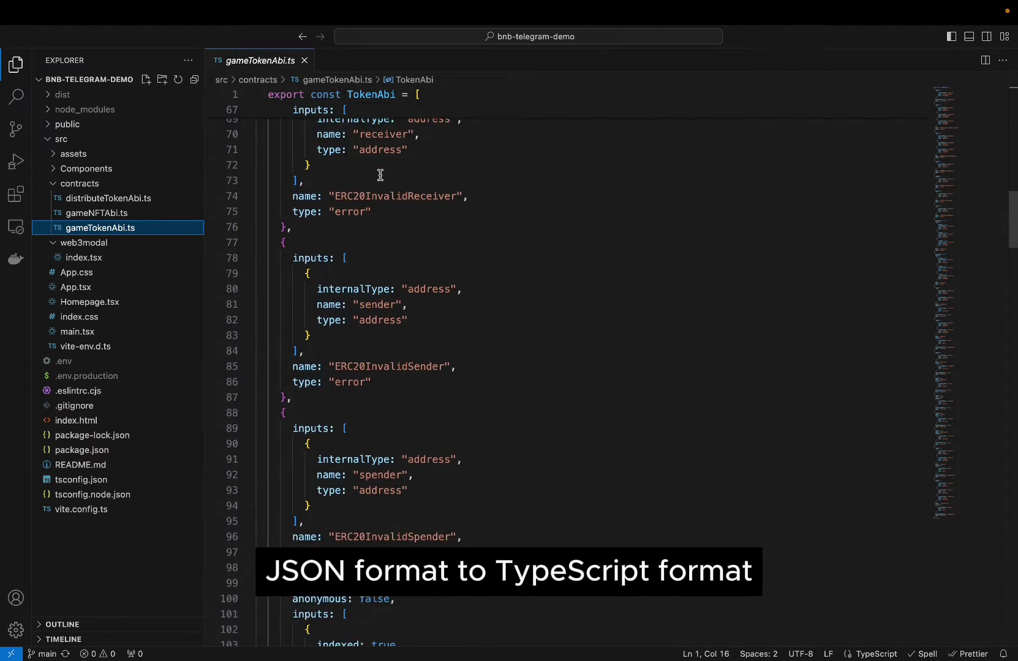
scroll(380, 176, "down", 2)
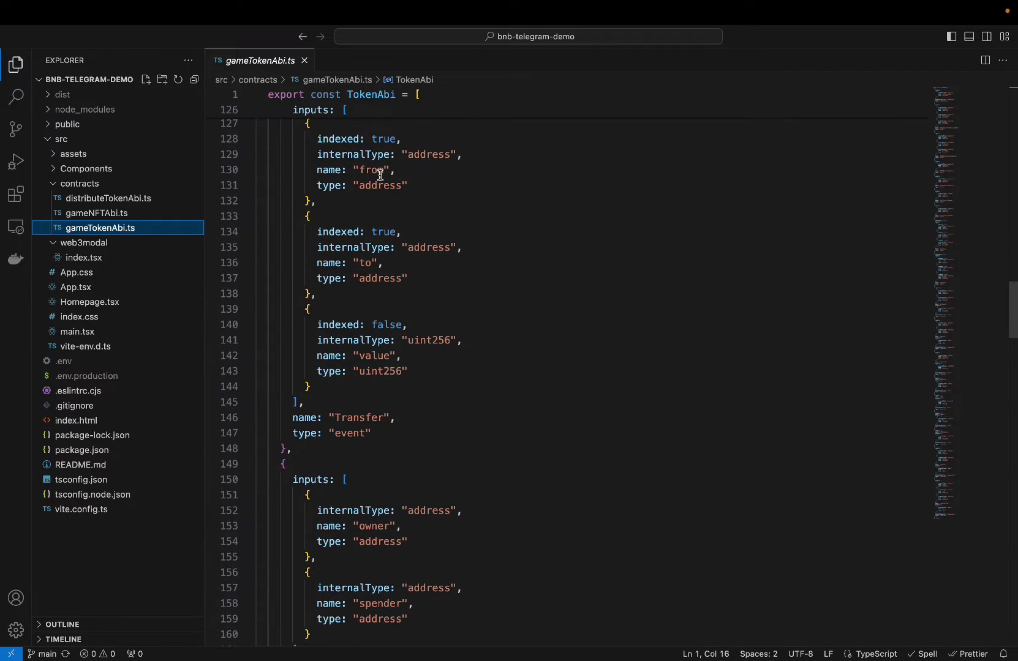
Open the index.tsx files of the ConnectButton, Counter and web3modal folders
left_click(101, 185)
left_click(115, 171)
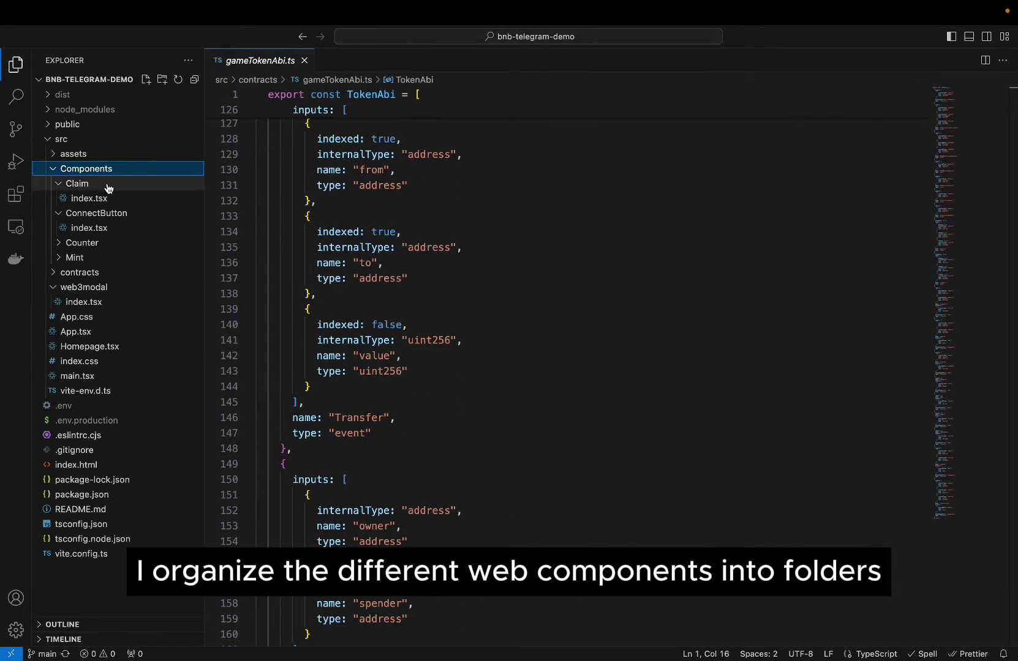
left_click(106, 184)
left_click(102, 198)
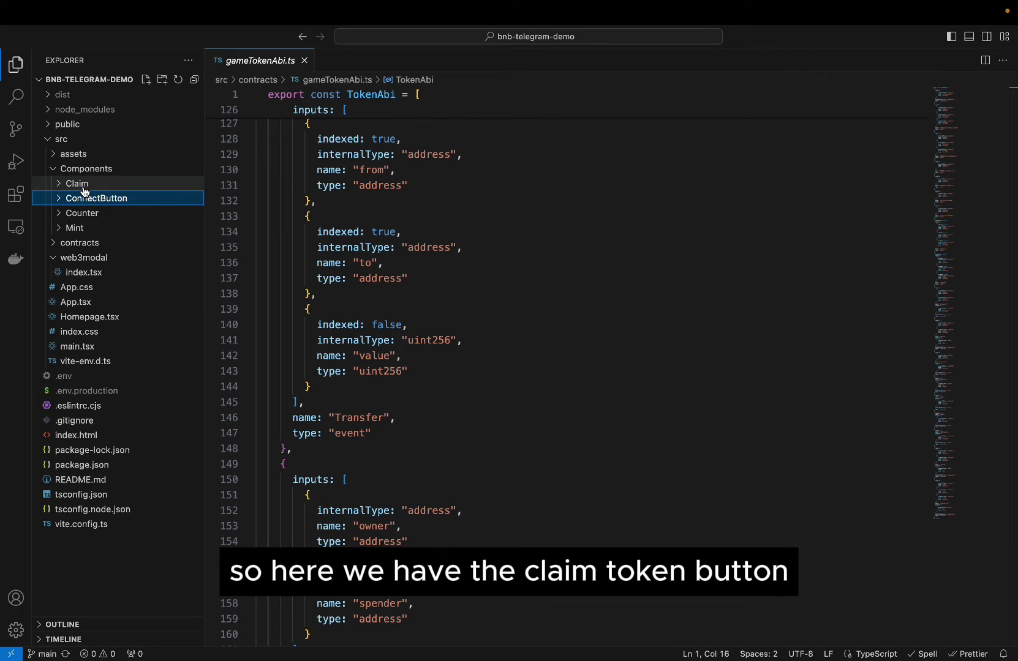
left_click(121, 204)
left_click(121, 214)
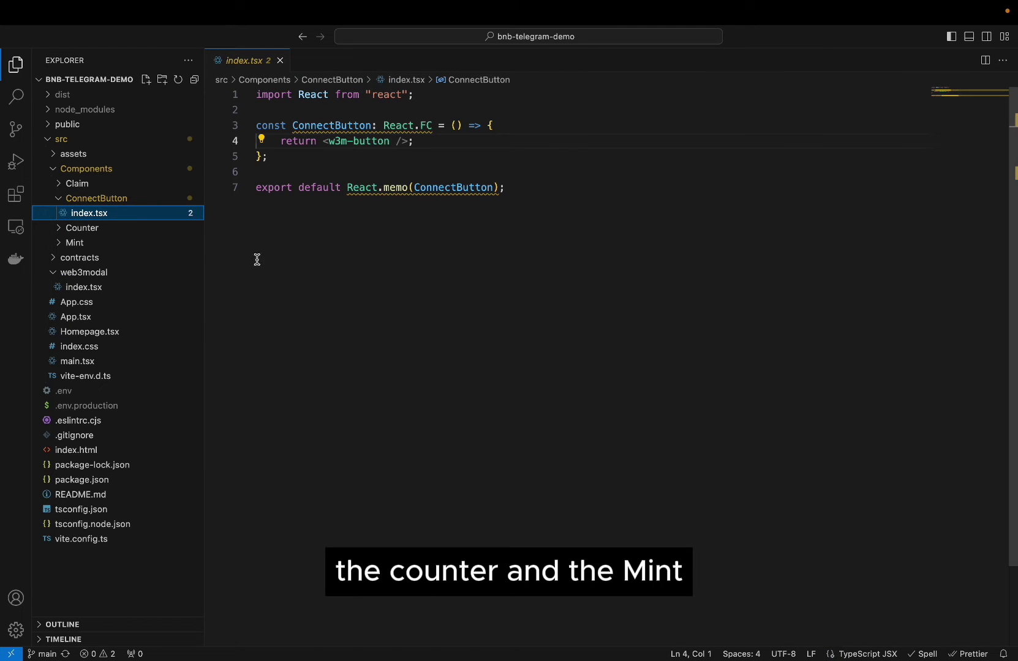
left_click(134, 230)
left_click(136, 243)
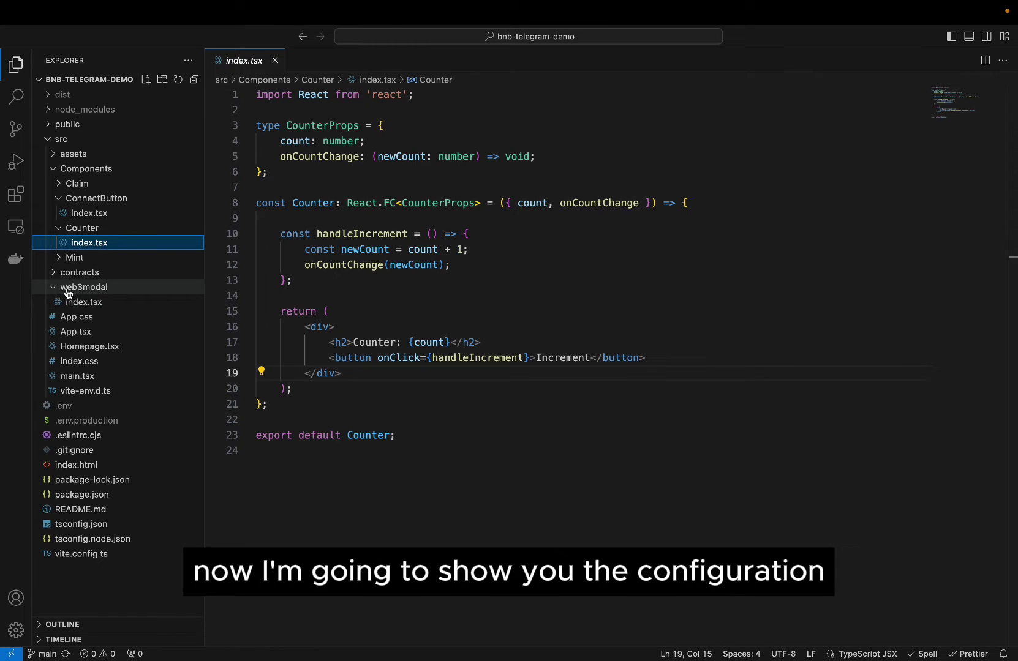
left_click(105, 303)
Scroll through web3modal/index.tsx to review the bscTestnet chain, metadata and createWeb3Modal config
scroll(404, 202, "up", 8)
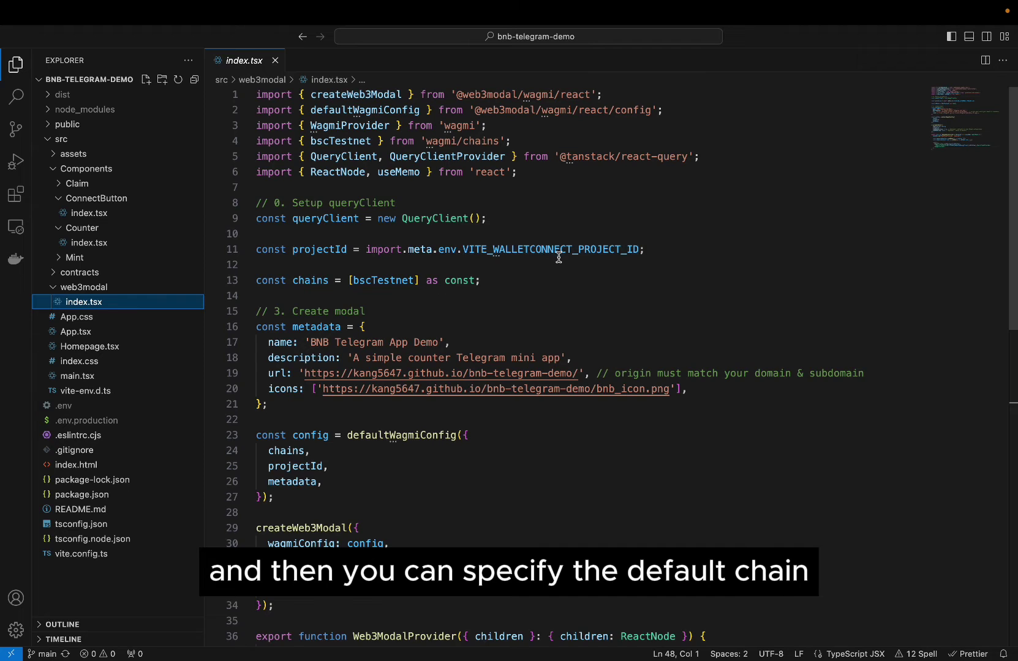
scroll(558, 257, "down", 2)
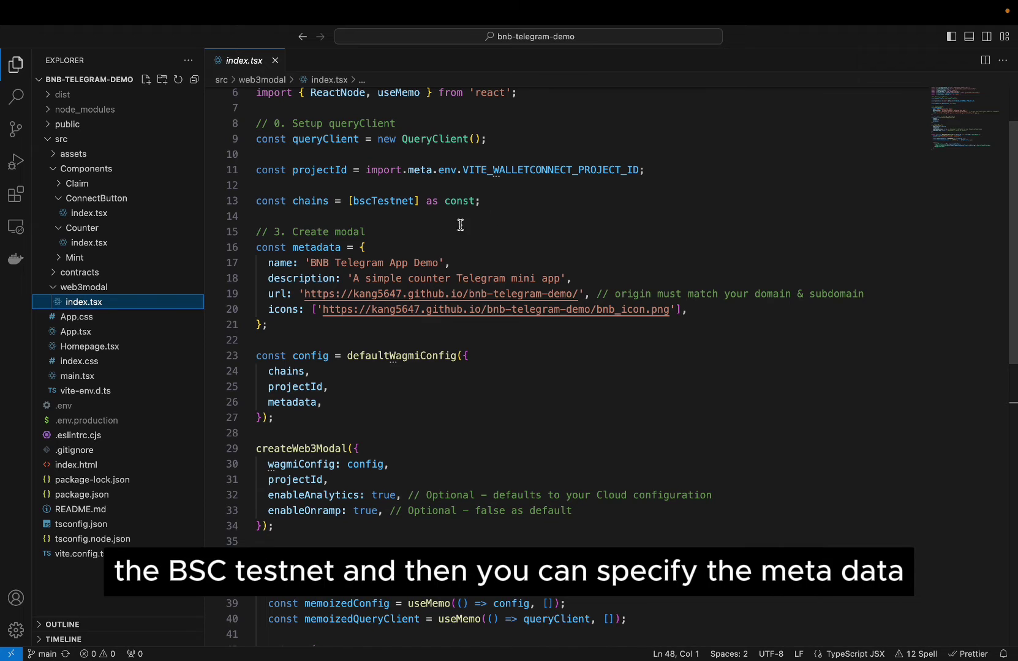
scroll(436, 249, "down", 5)
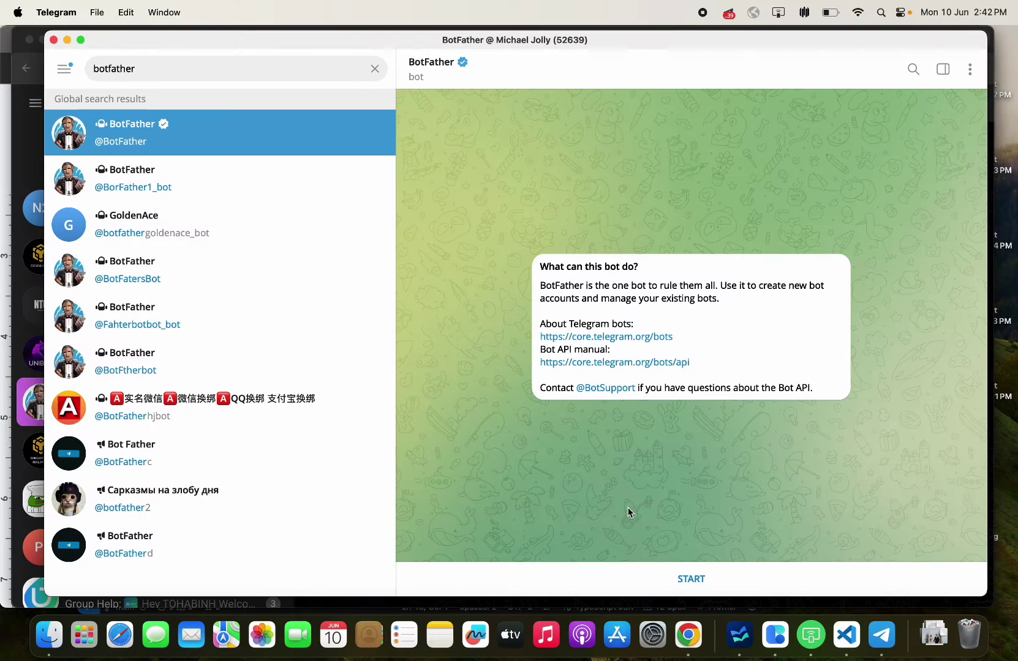
Start BotFather and create a bot named 'Bnb bot', with username bnb_demo_bot since bnb_bot was taken
left_click(673, 575)
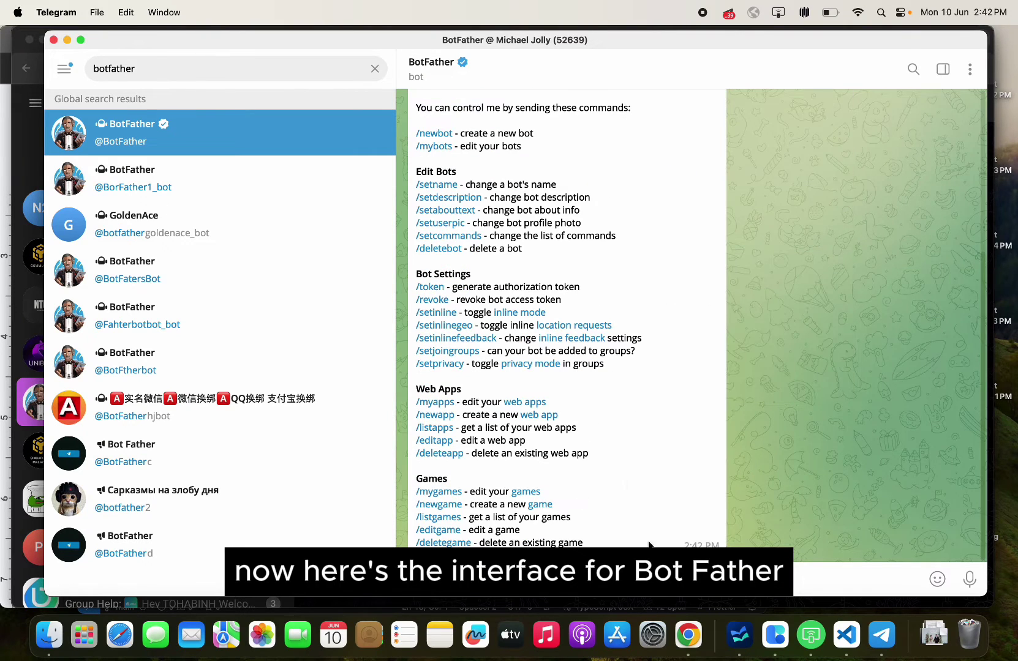
left_click(444, 138)
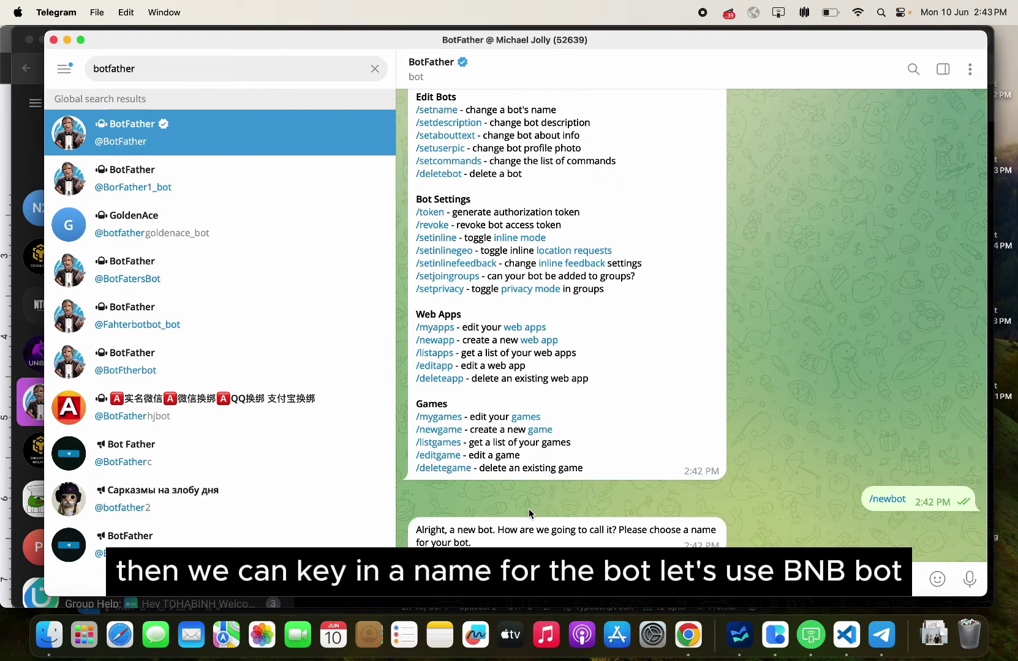
type("Bnb bot")
key("Return")
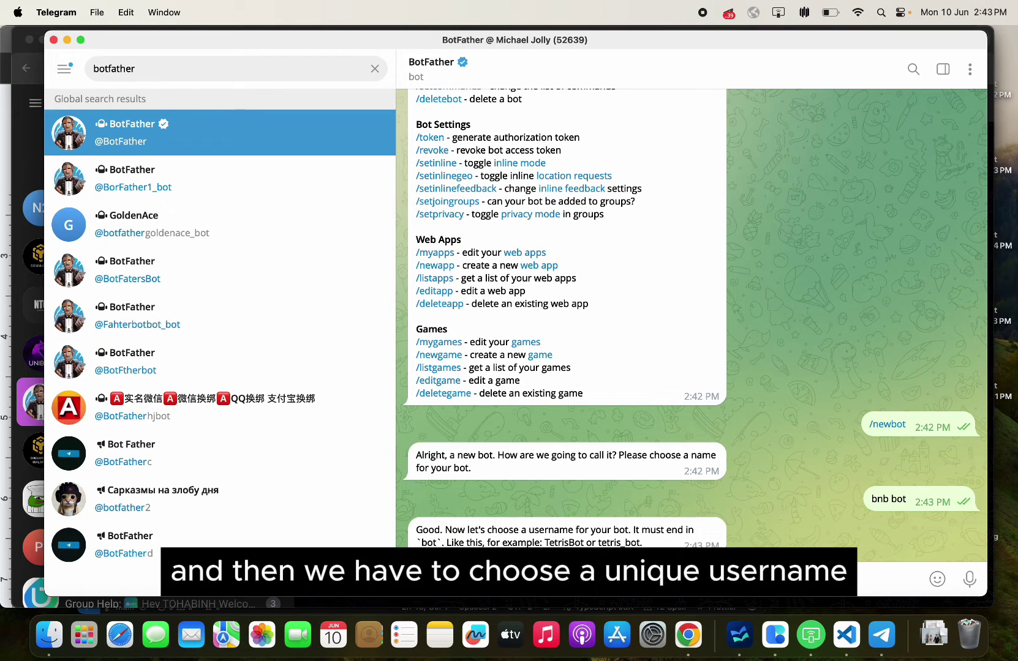
type("bnb_bot")
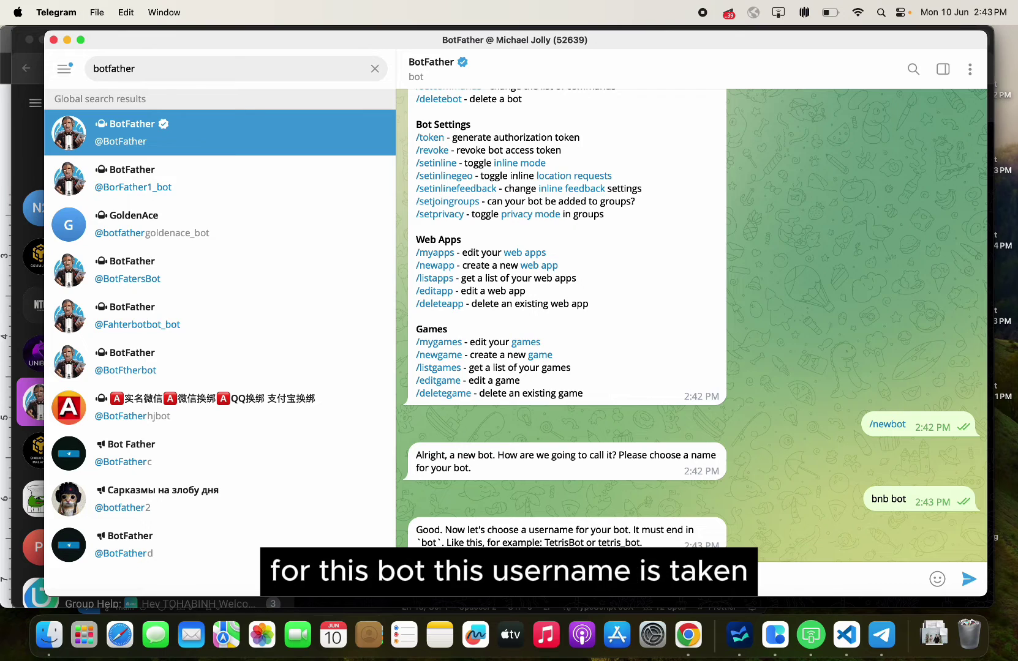
key("Return")
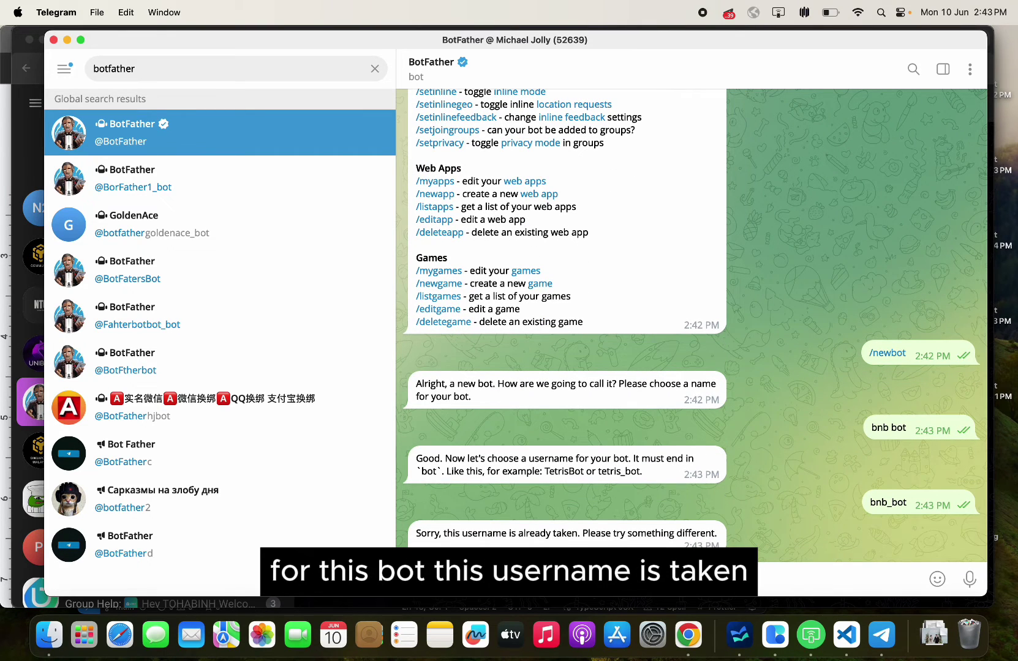
type("b")
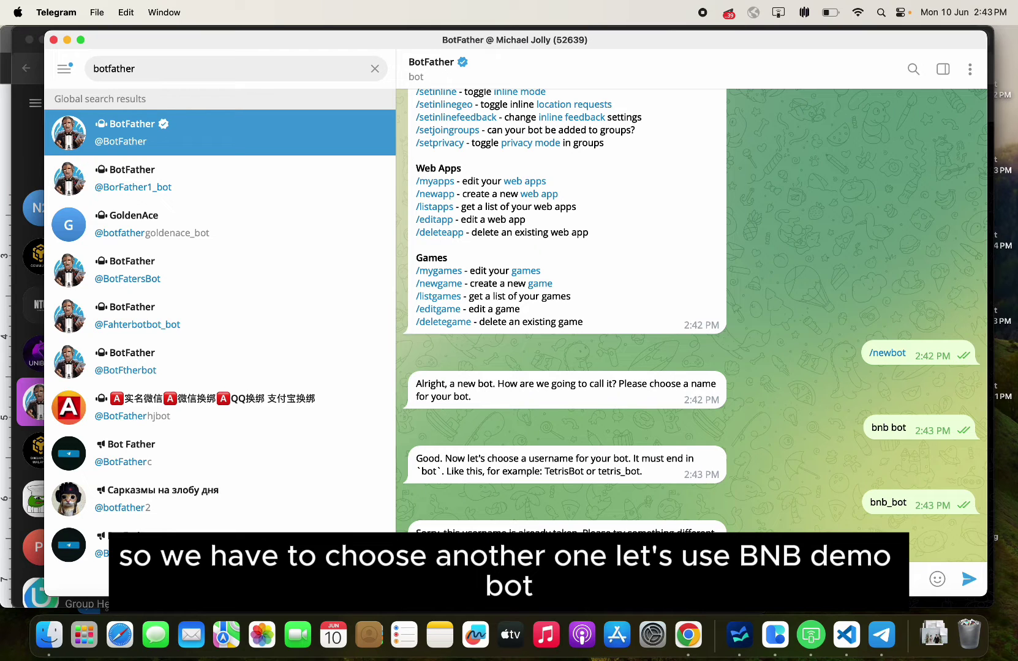
type("nb_demo_bot")
key("Return")
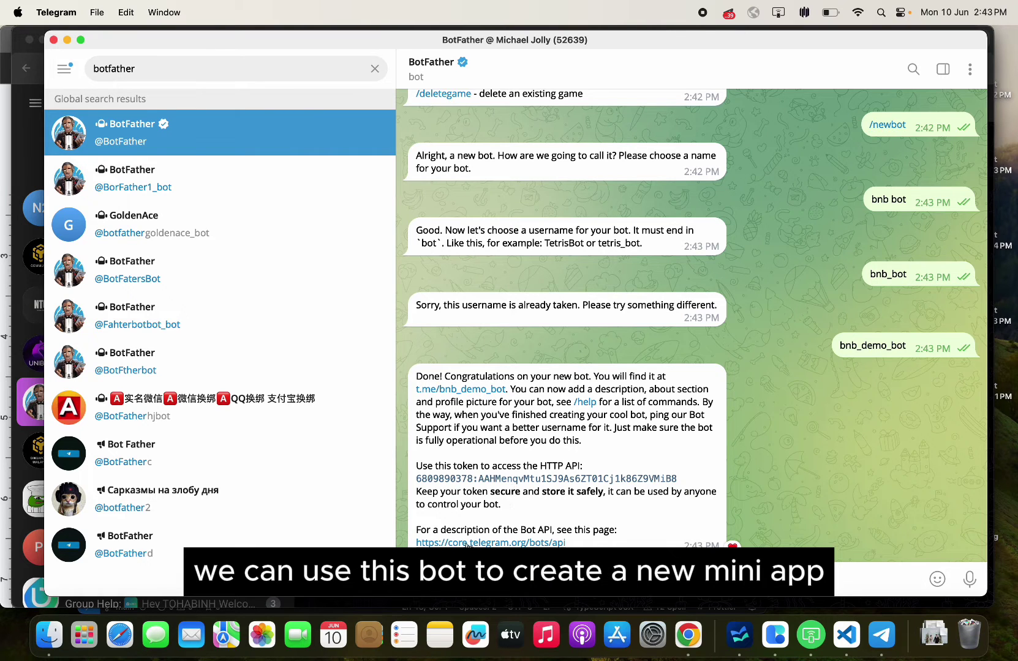
type("/")
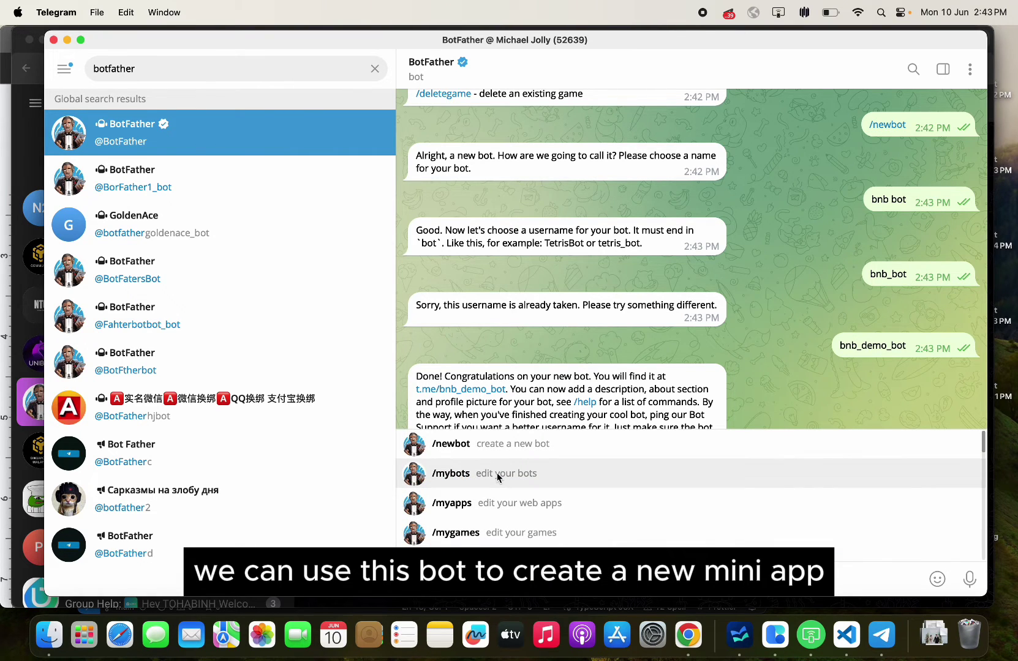
left_click(525, 498)
left_click(594, 530)
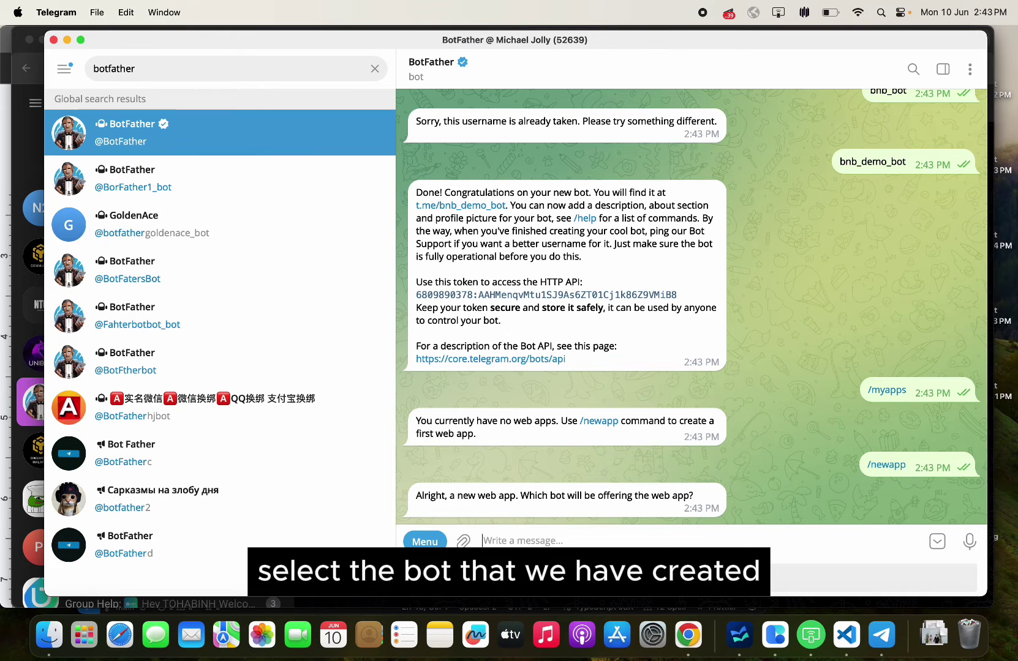
left_click(579, 575)
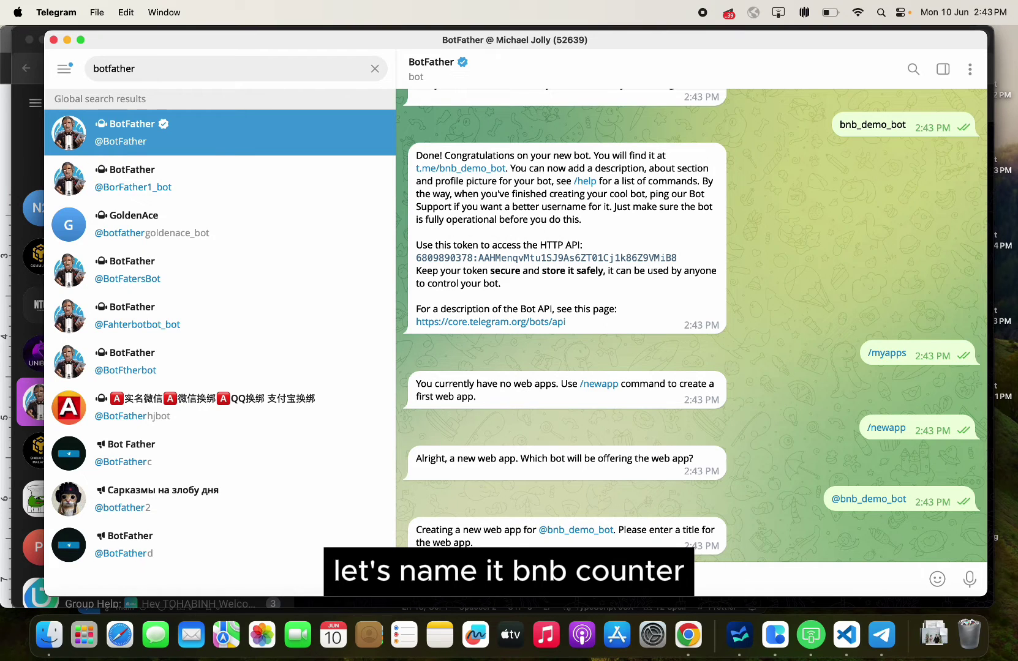
Give the web app the title 'BNB Counter' and the description 'A counter demo'
type("BNB ")
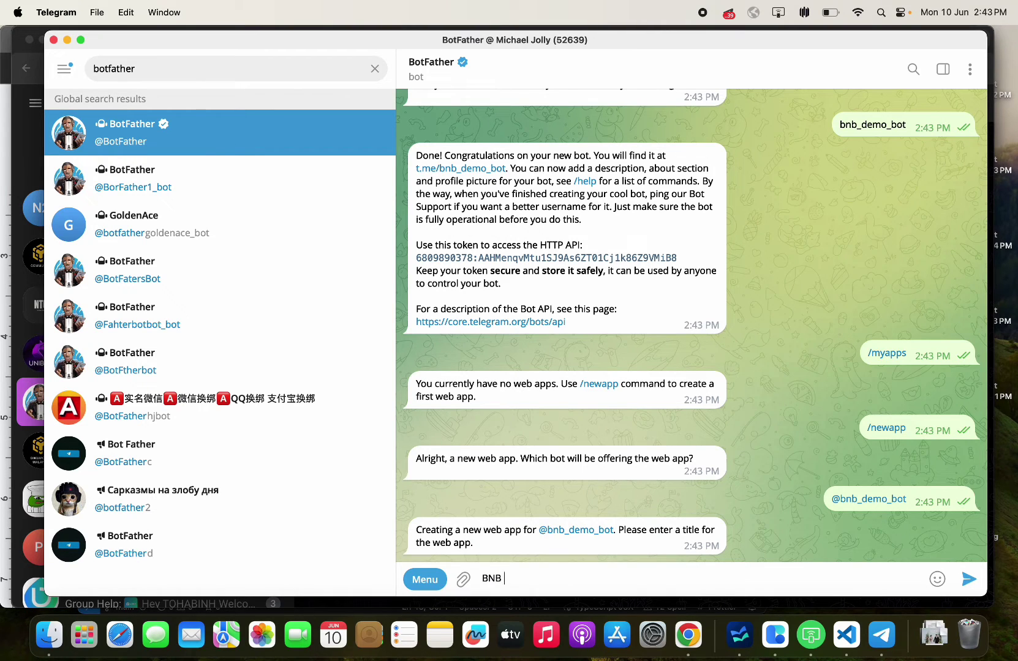
type("Counter")
key("Return")
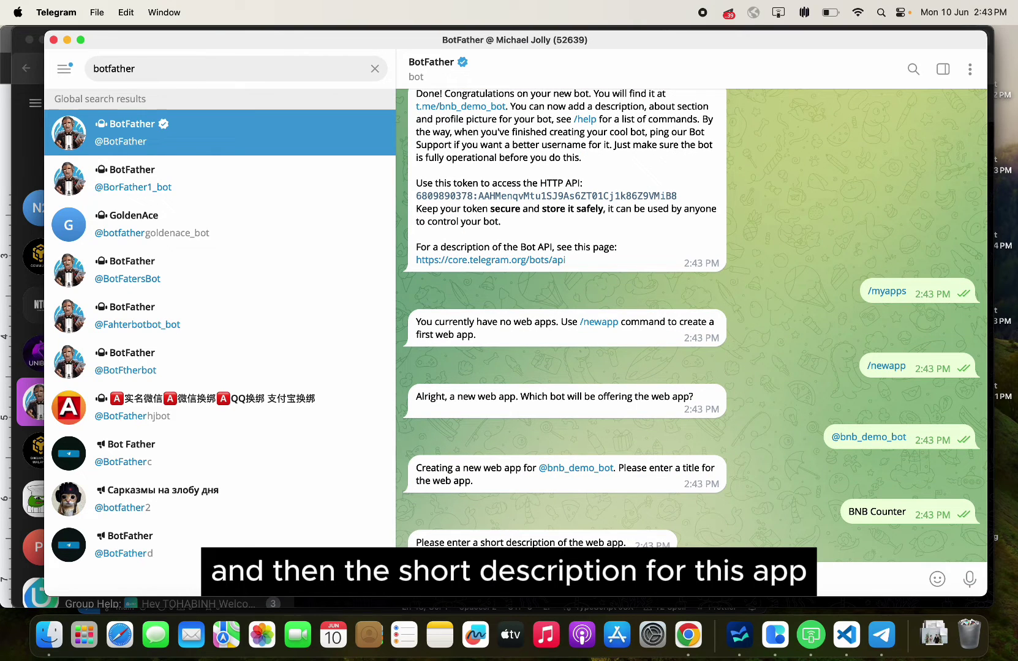
type("A counter ")
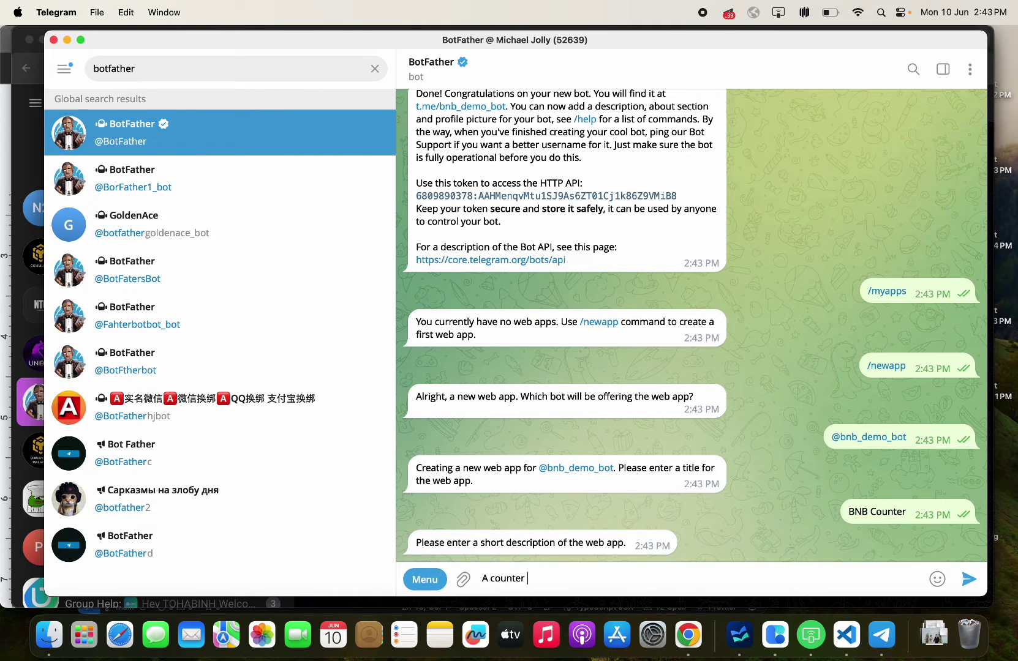
type("demo")
key("Return")
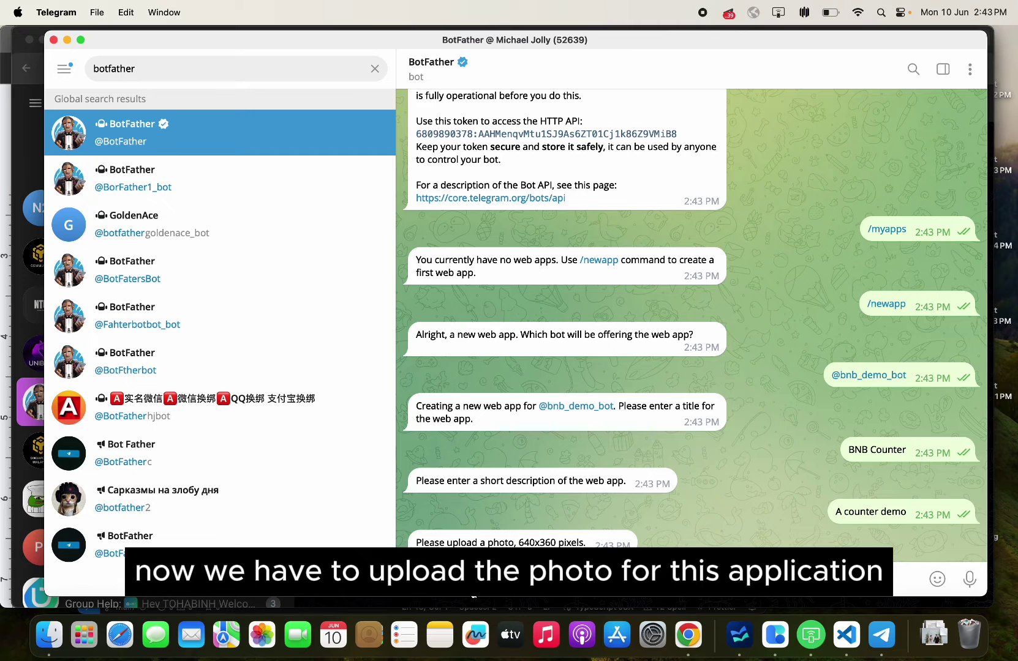
Pick the get-started BNB coin JPG from Downloads and send it to BotFather as the photo
left_click(411, 579)
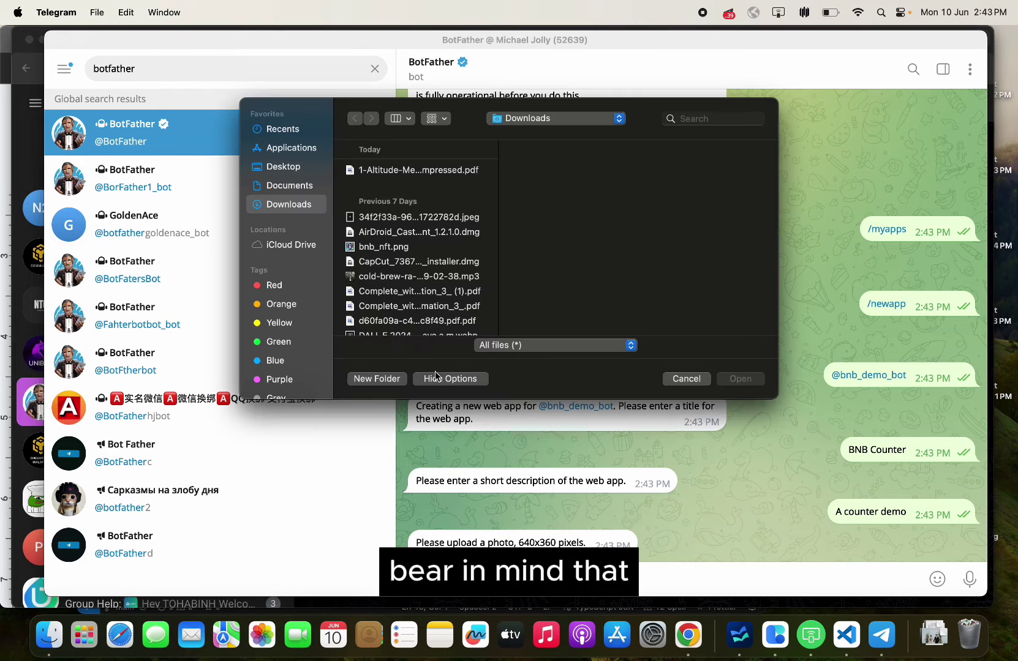
left_click(285, 167)
scroll(417, 236, "down", 2)
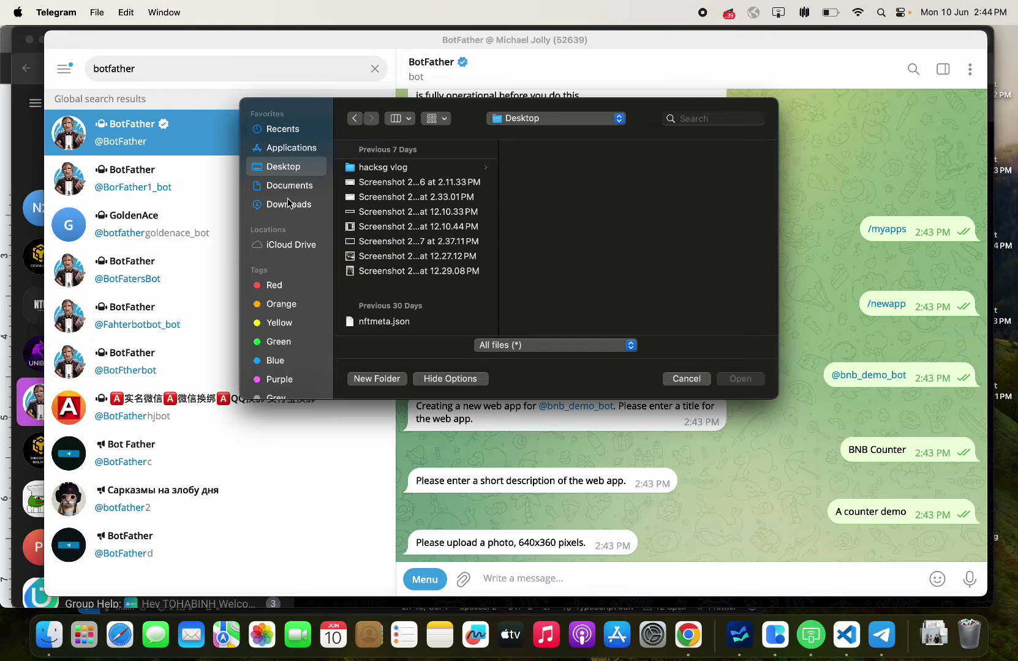
left_click(290, 205)
scroll(432, 256, "down", 5)
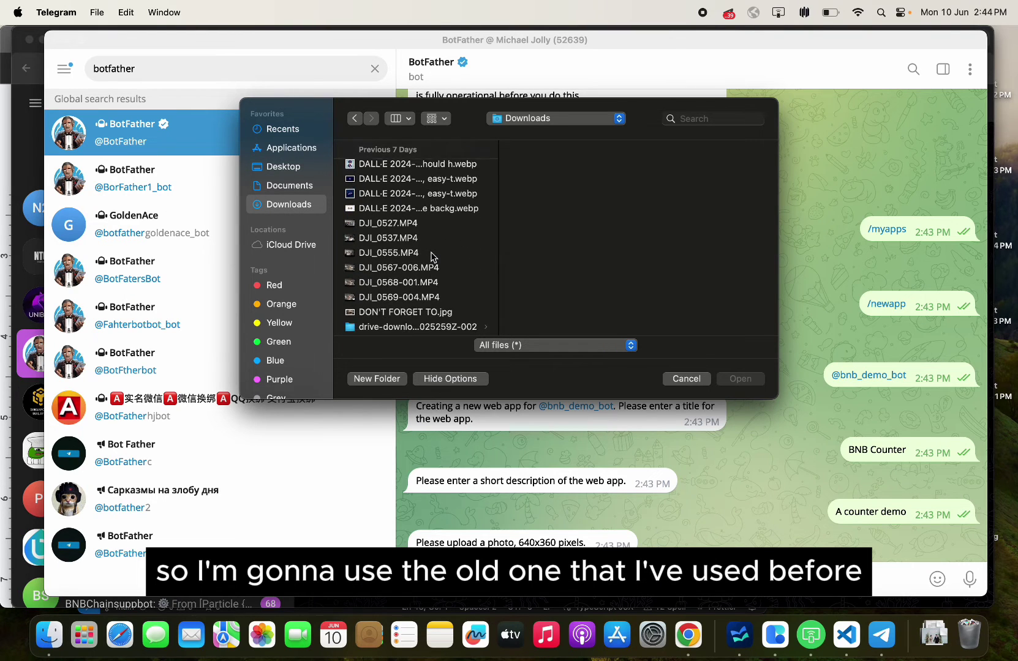
scroll(433, 256, "down", 5)
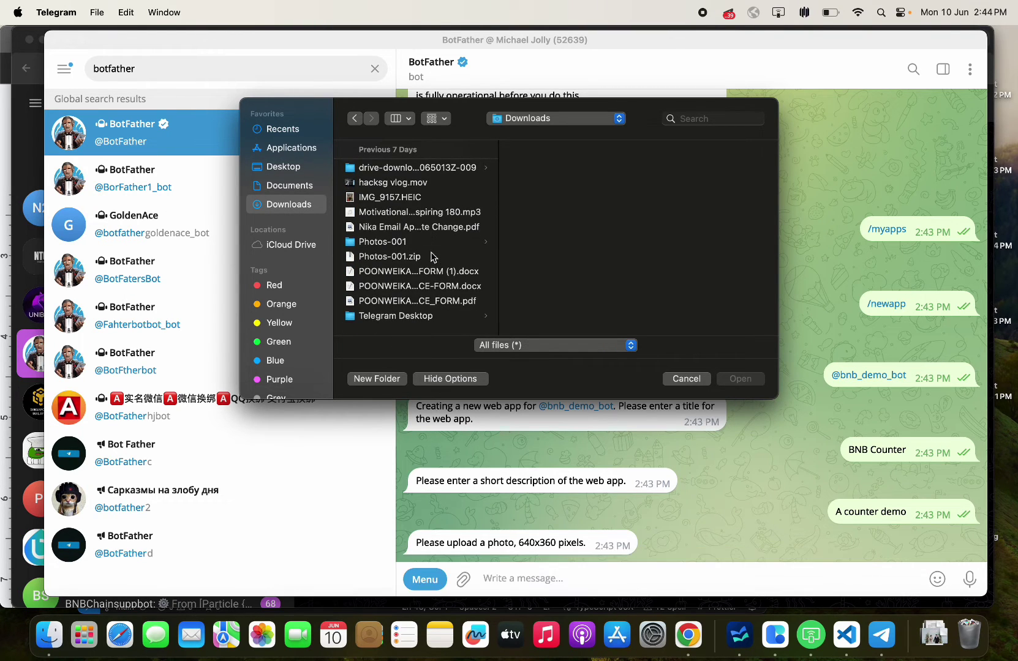
scroll(415, 275, "down", 6)
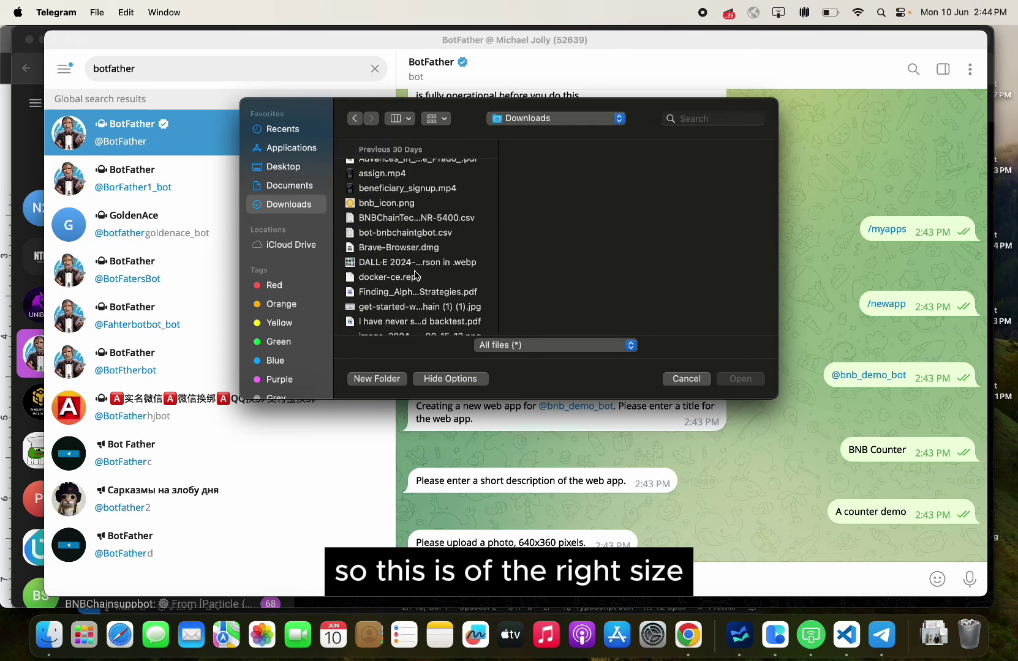
scroll(414, 276, "down", 3)
left_click(391, 236)
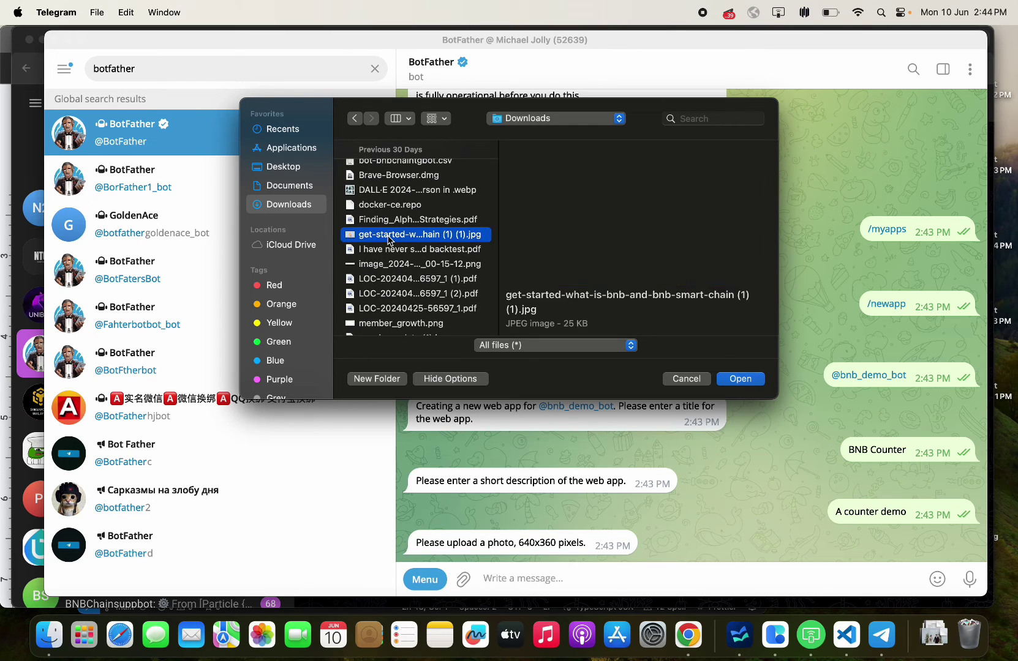
left_click(739, 382)
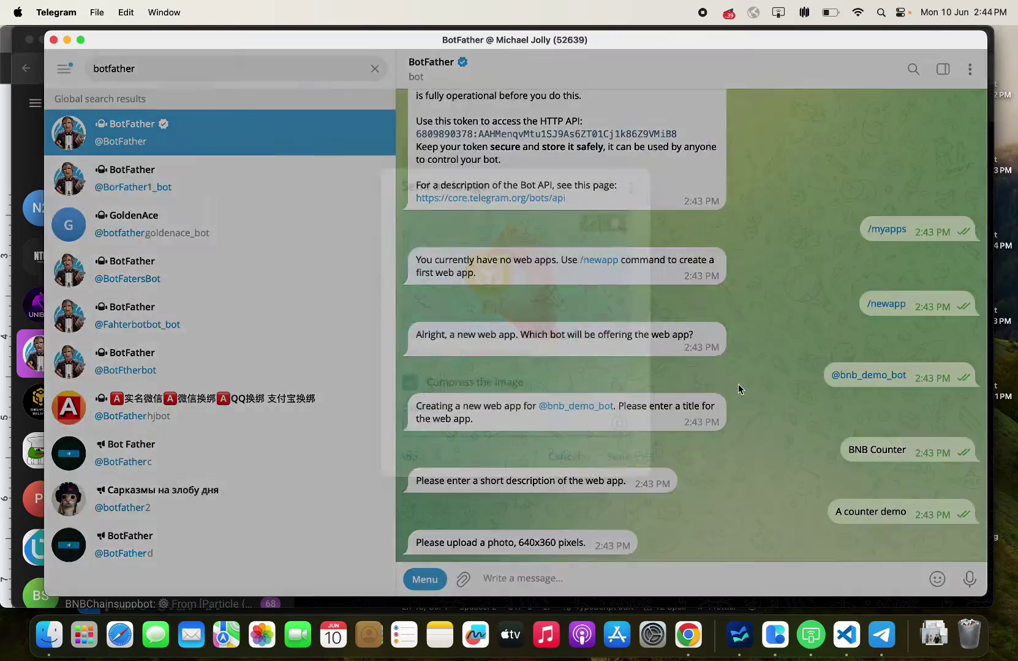
left_click(618, 456)
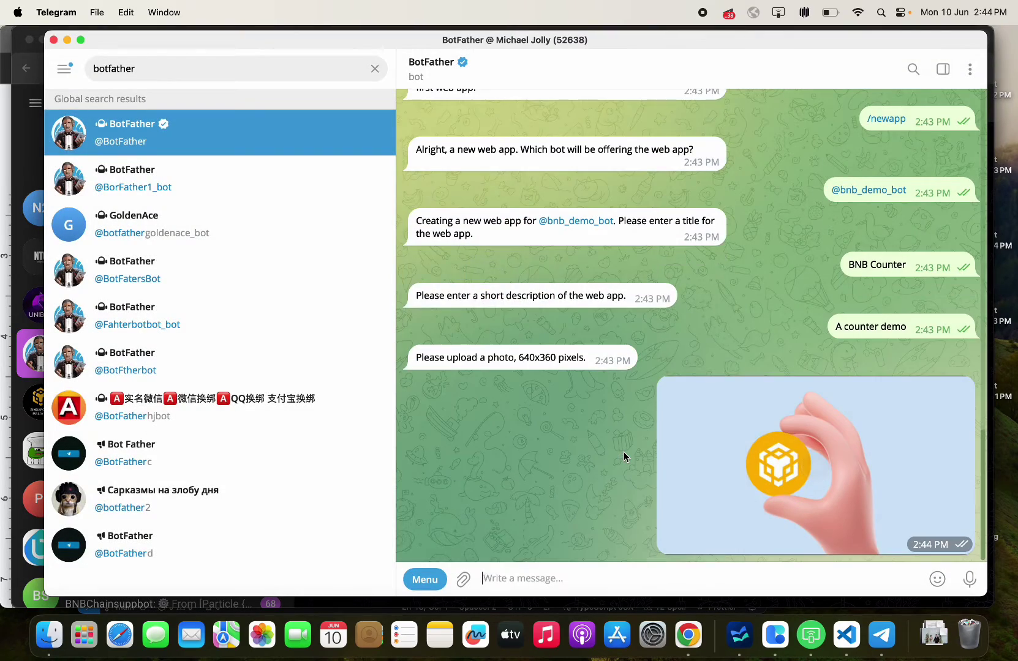
left_click(569, 542)
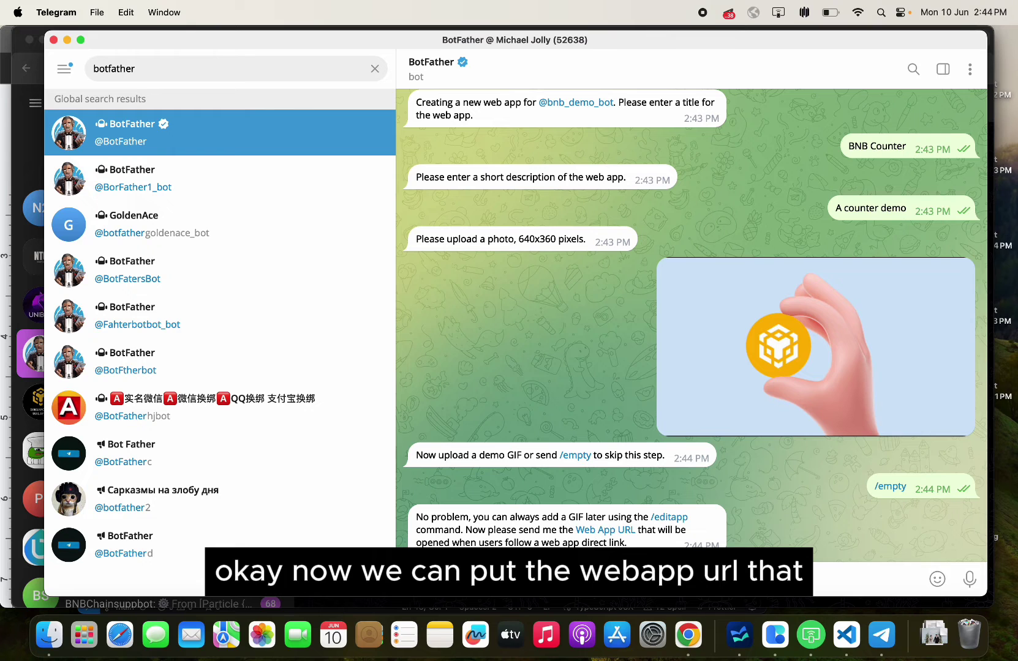
left_click(688, 635)
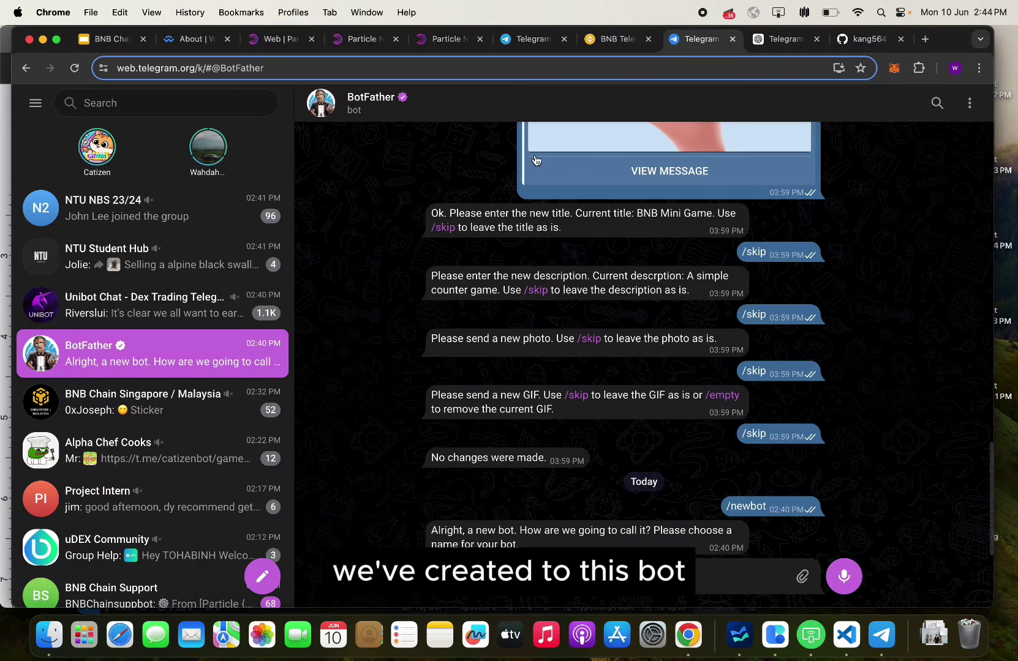
left_click(601, 41)
left_click(547, 72)
key("super+c")
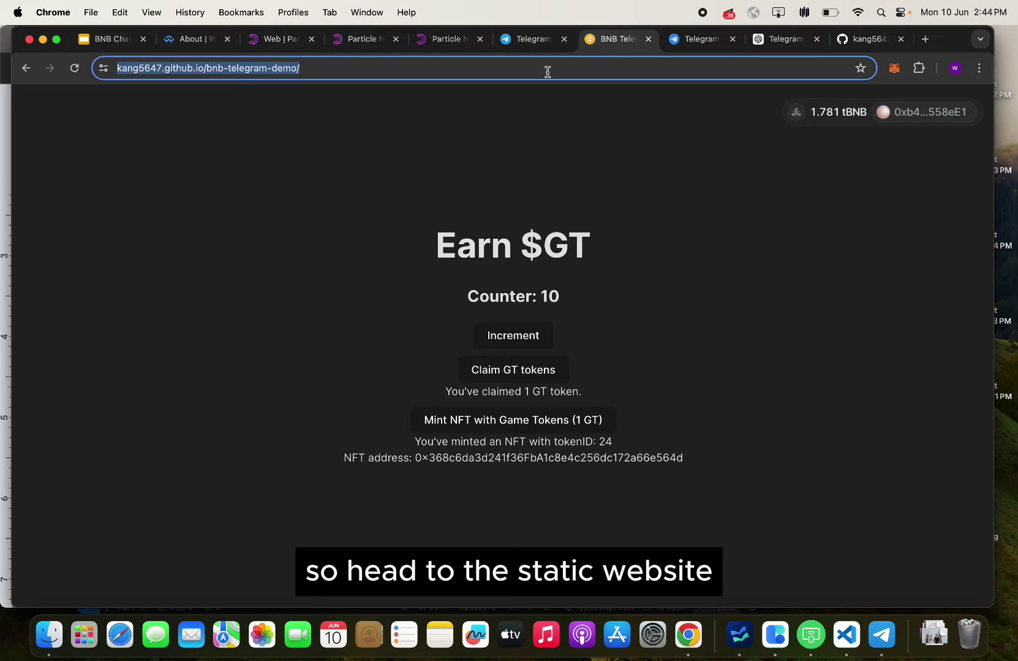
left_click(879, 643)
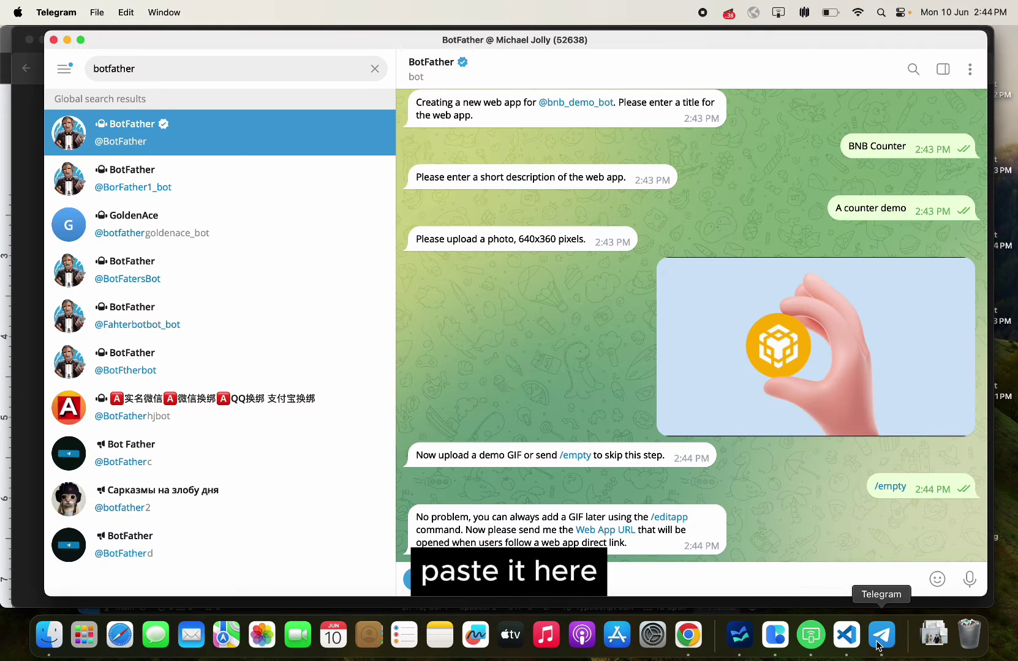
key("super+v")
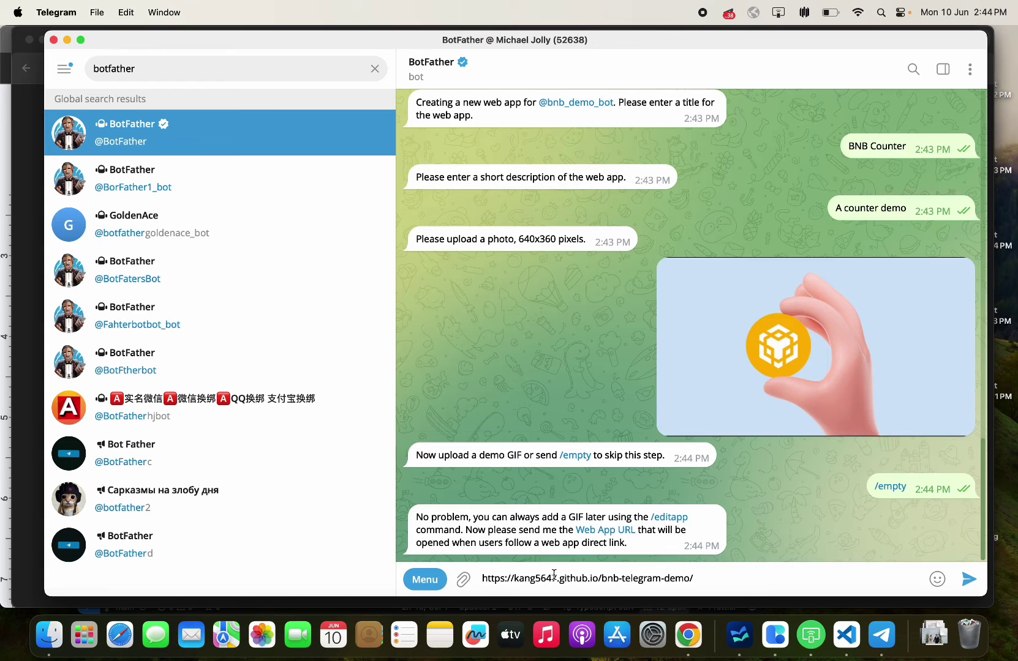
key("Return")
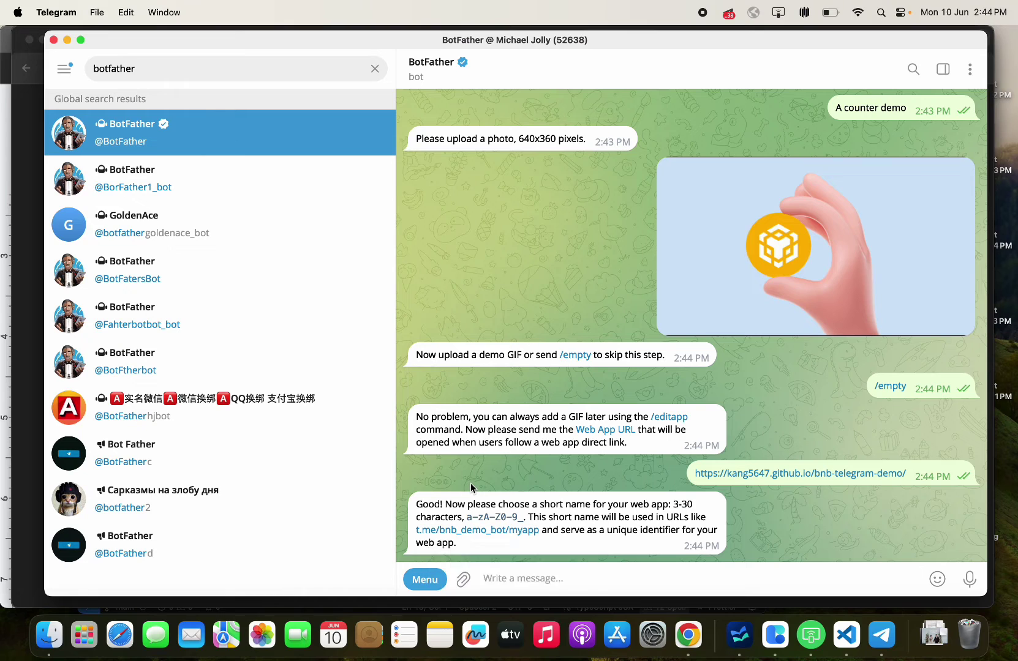
type("bnbcou")
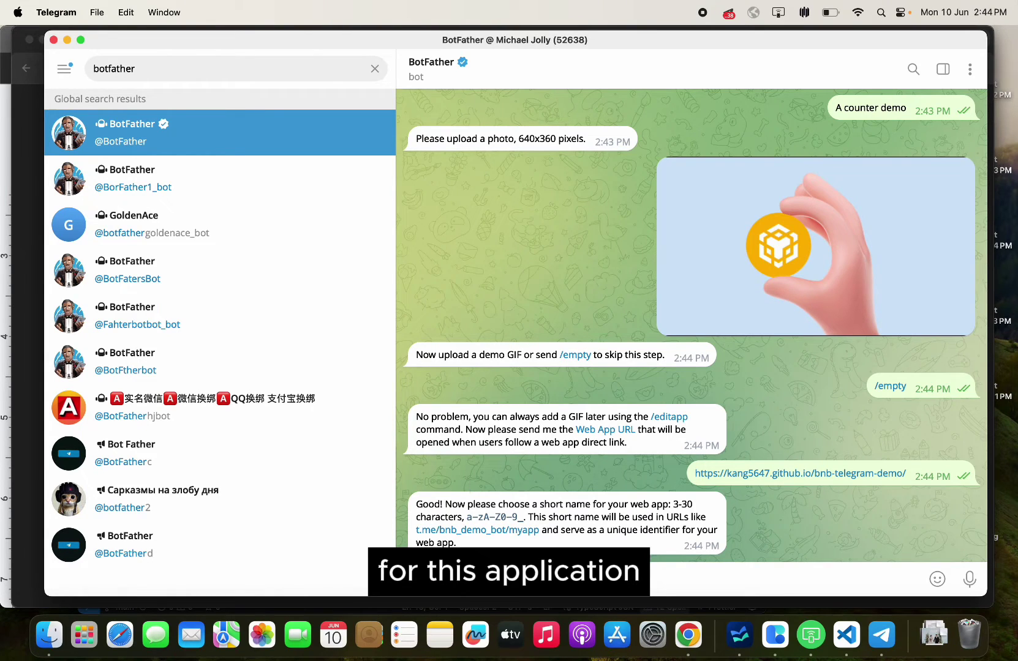
type("nter")
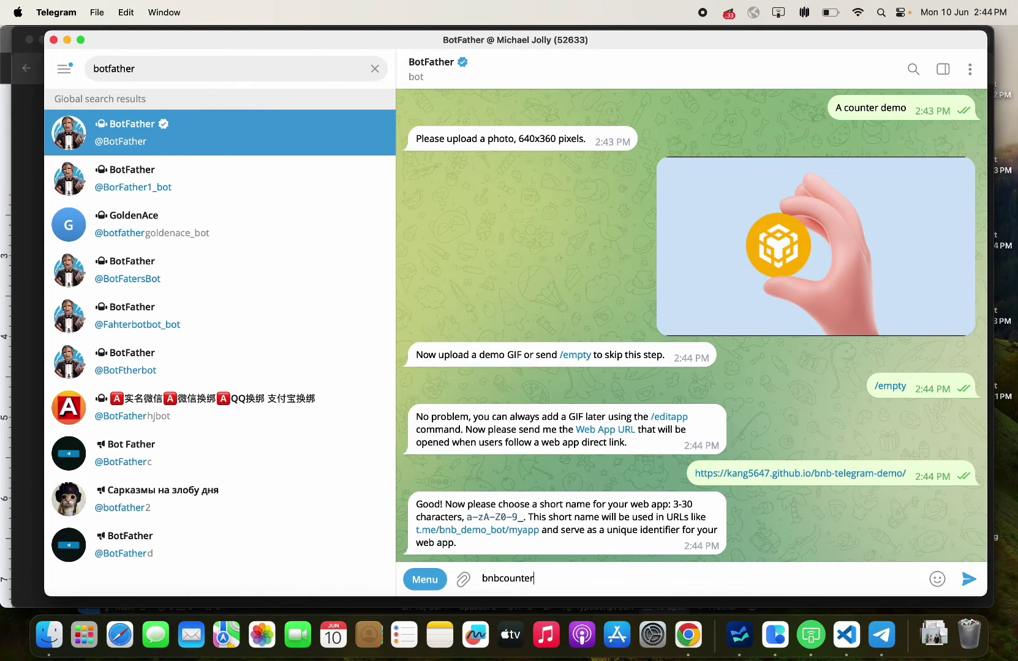
key("Return")
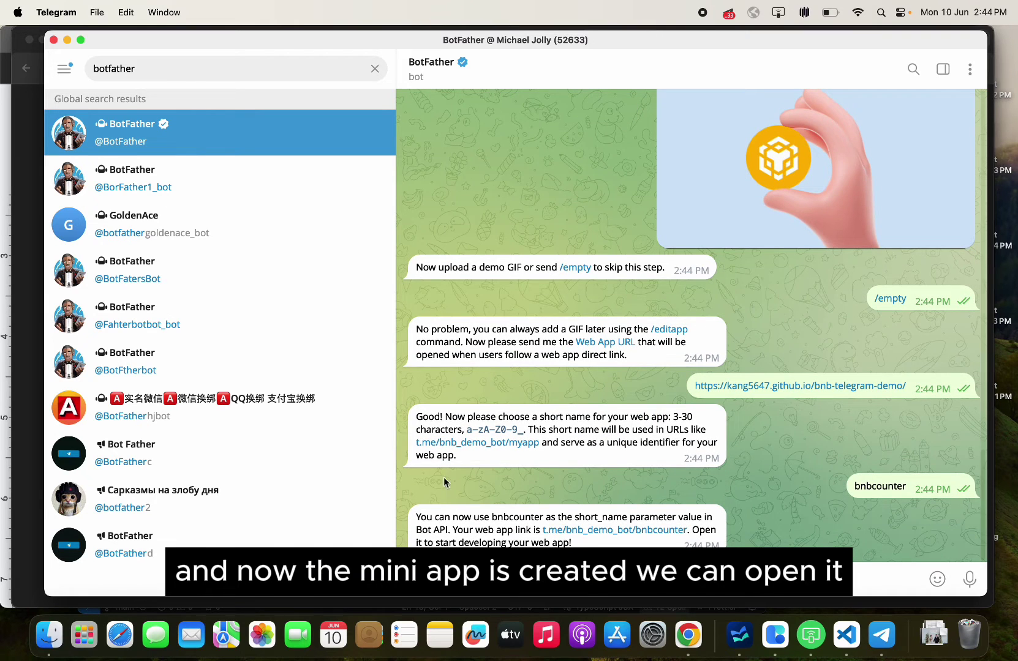
Open t.me/bnb_demo_bot/bnbcounter, allow it, and try Connect Wallet with MetaMask before going back
left_click(567, 530)
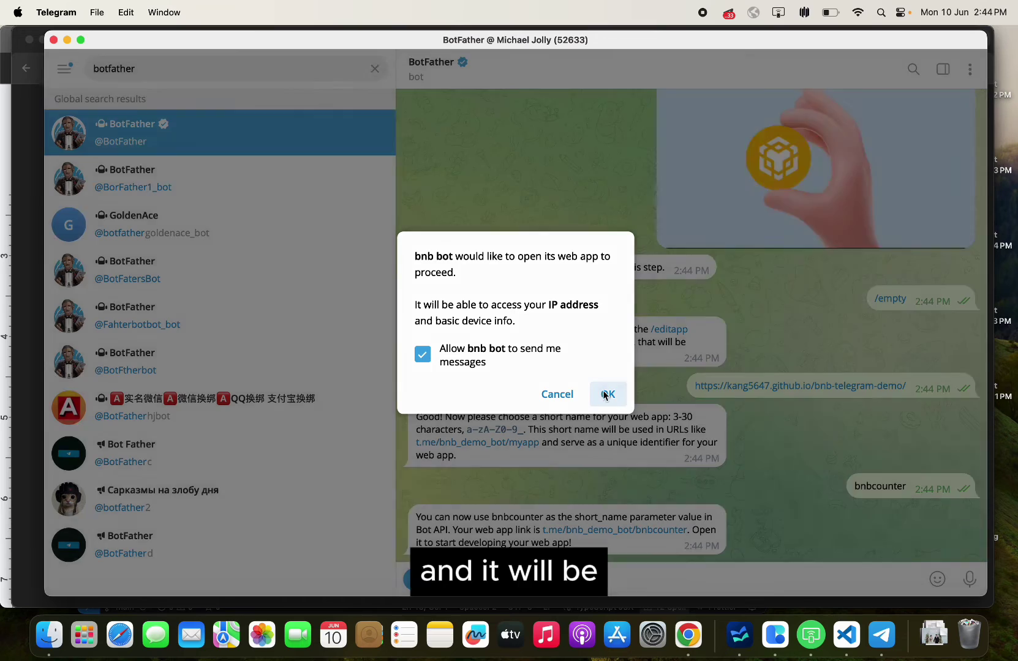
left_click(603, 391)
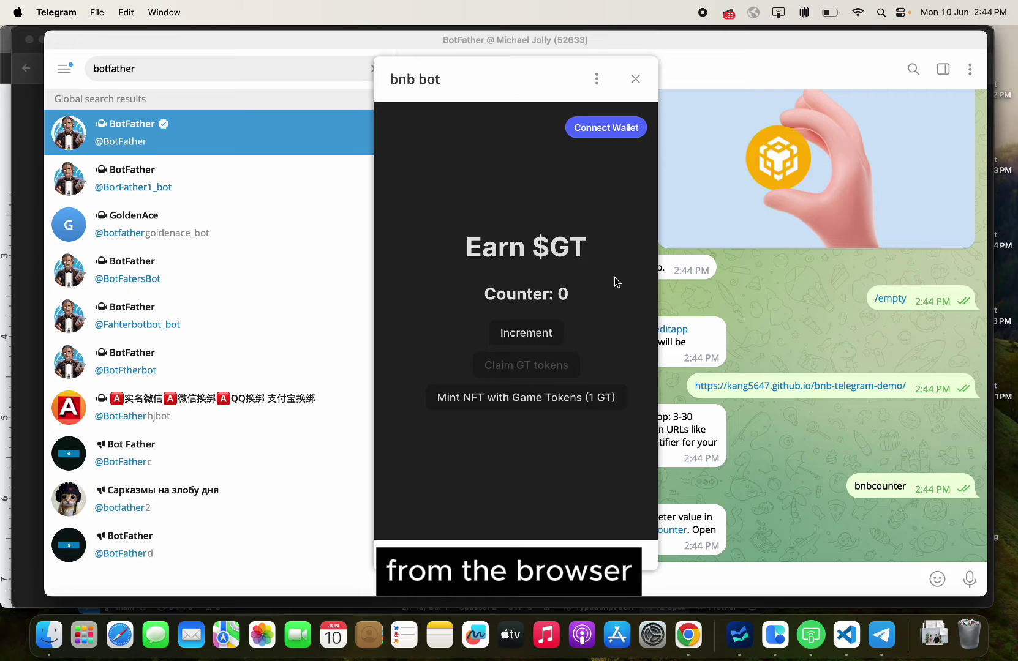
left_click(591, 129)
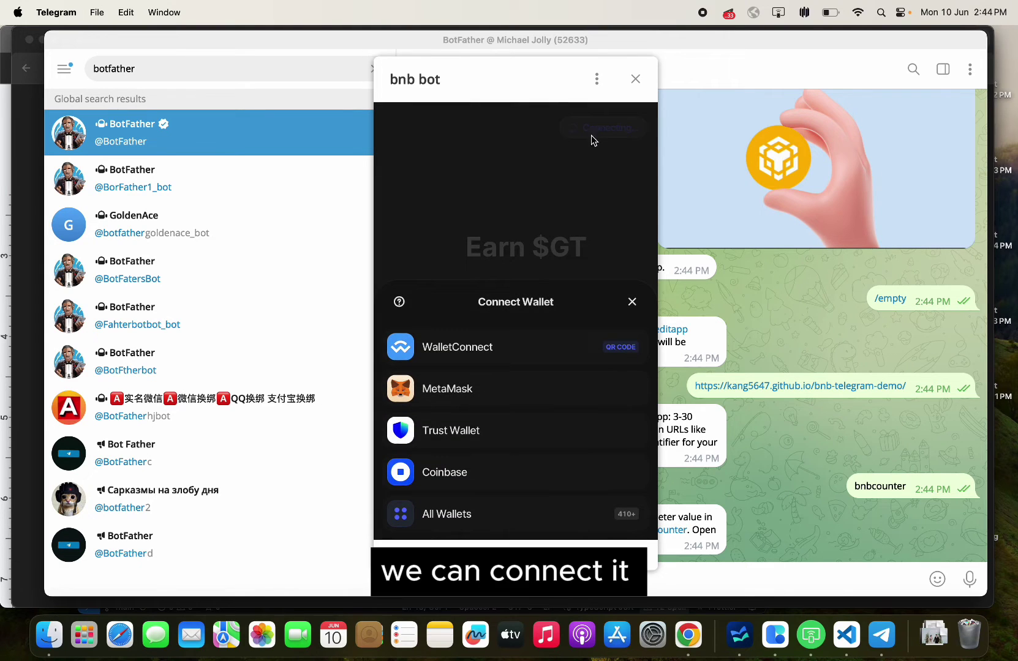
left_click(572, 389)
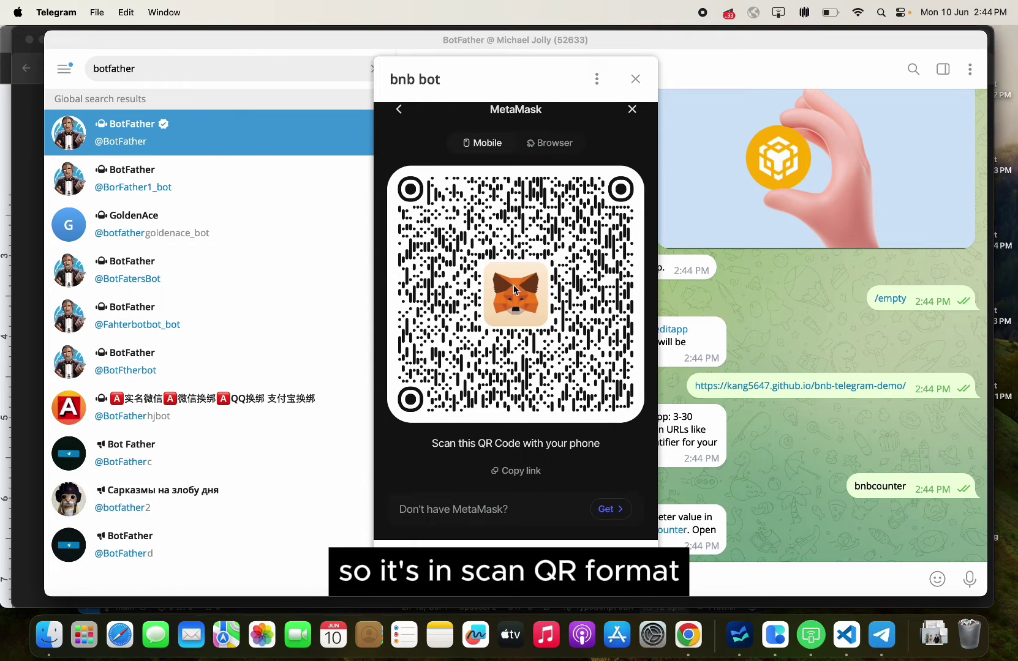
left_click(399, 109)
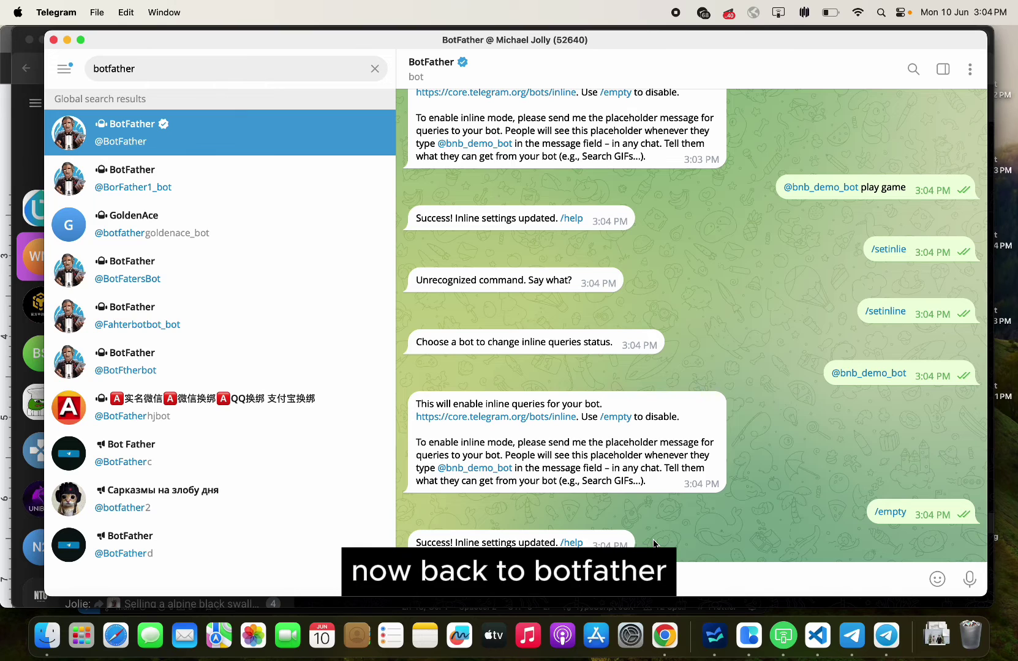
Send /newgame to BotFather, acknowledge its game notice, and accept the HTML5 game rules
type("/")
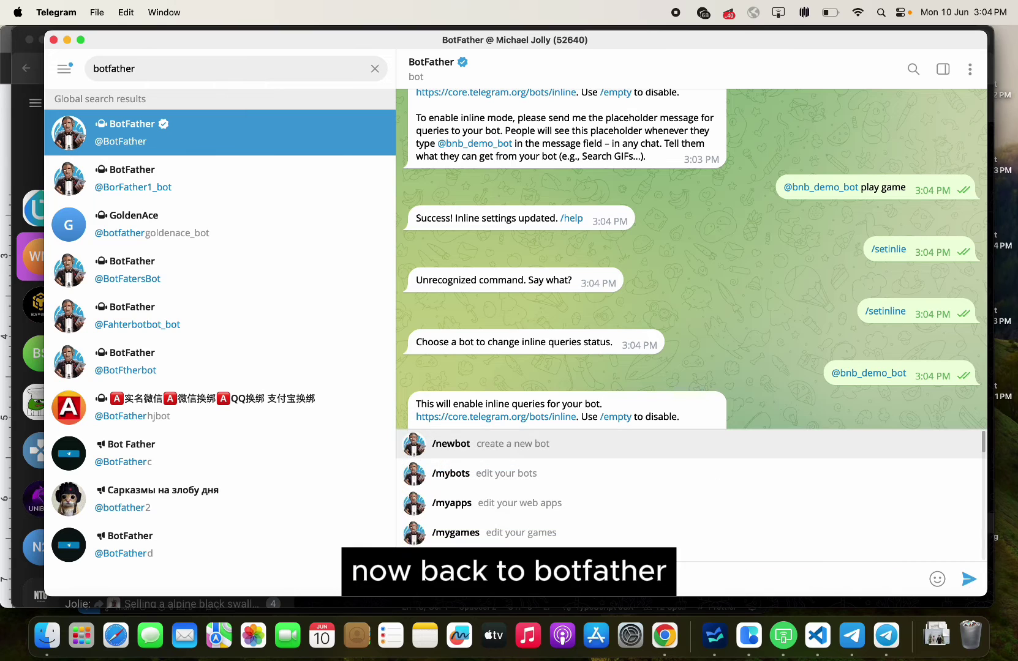
type("newgame")
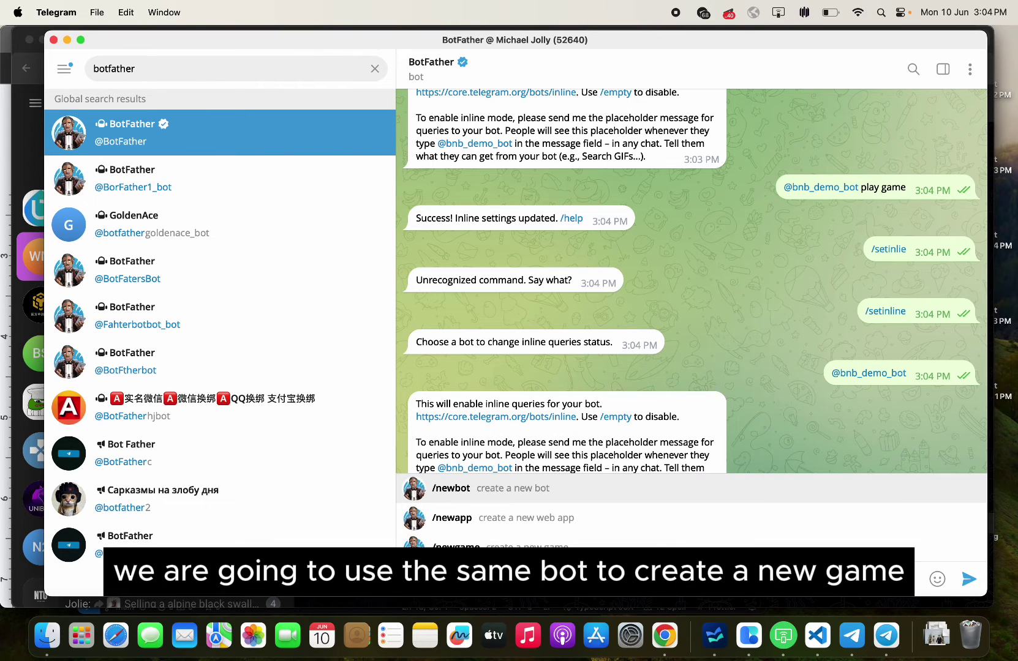
key("Return")
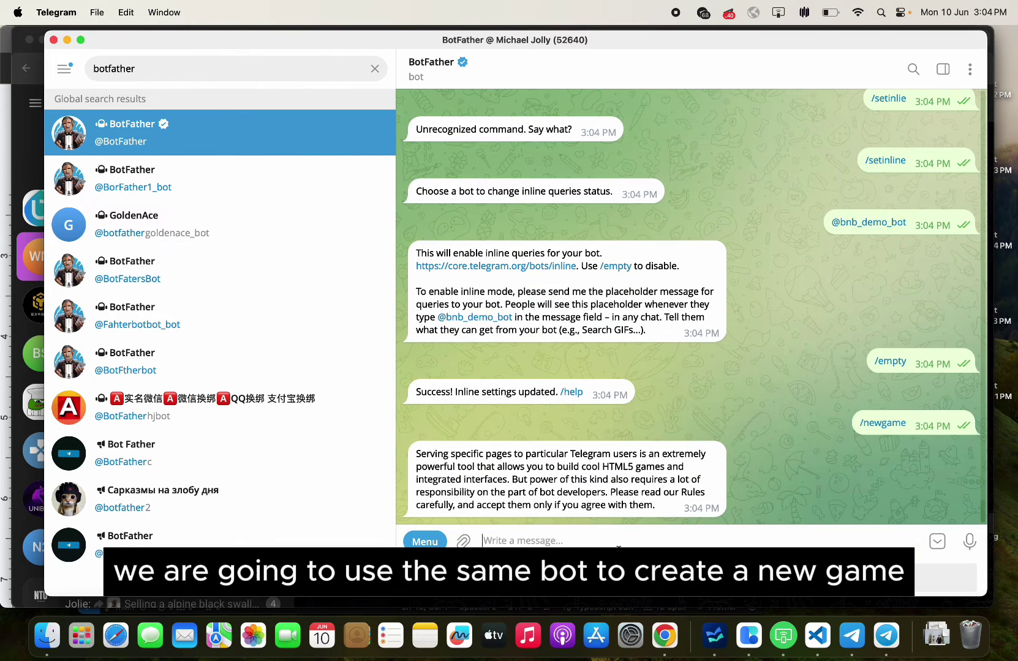
left_click(637, 584)
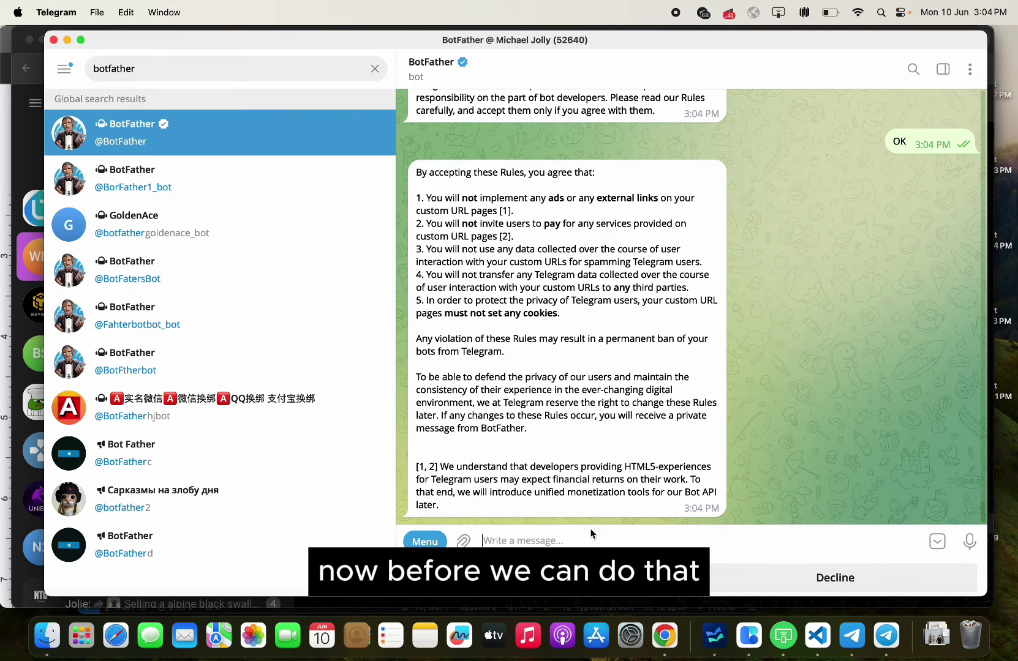
double_click(475, 203)
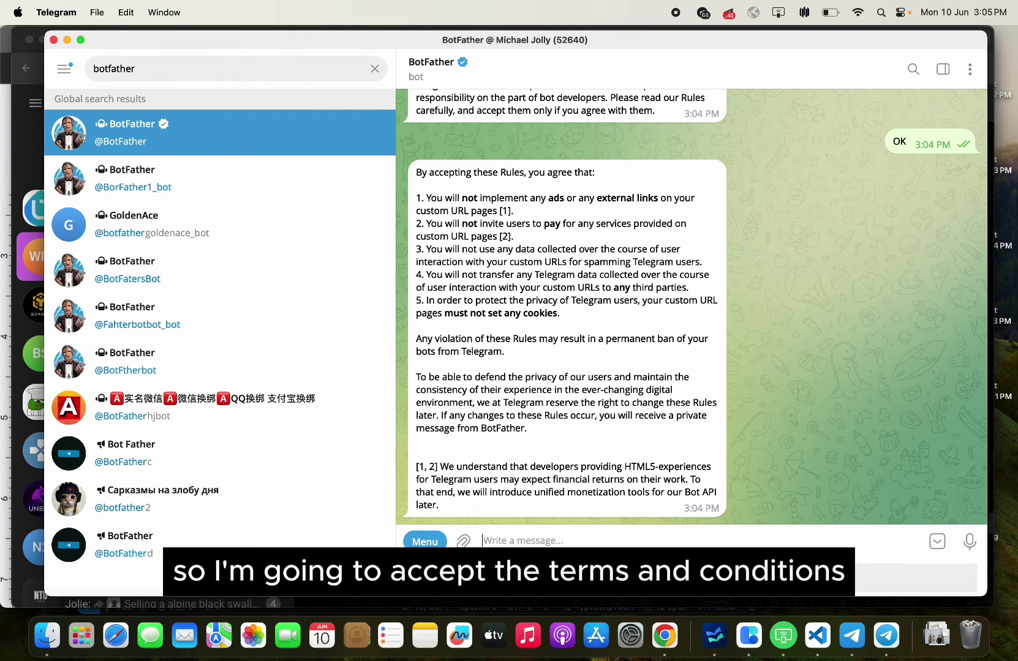
left_click(634, 604)
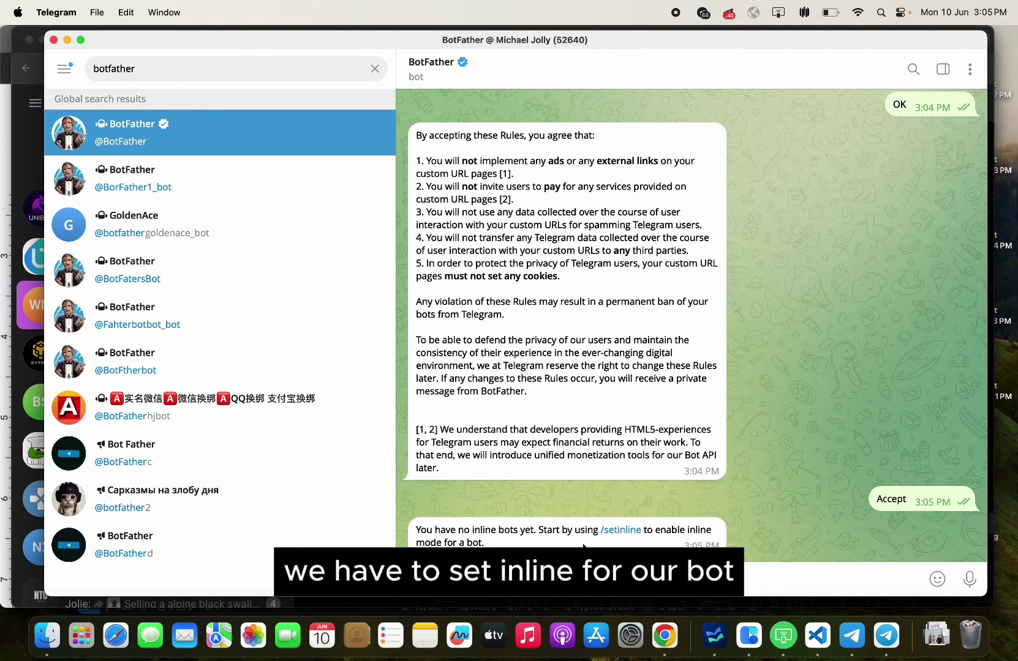
Enable inline mode for bnb_demo_bot with the placeholder 'play game'
double_click(614, 543)
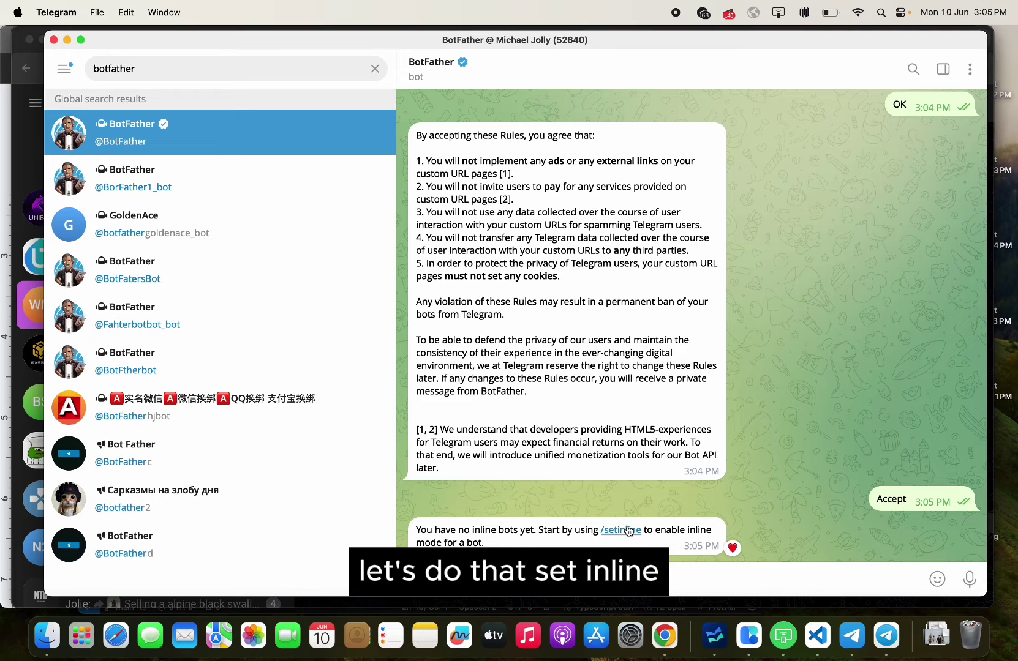
left_click(629, 530)
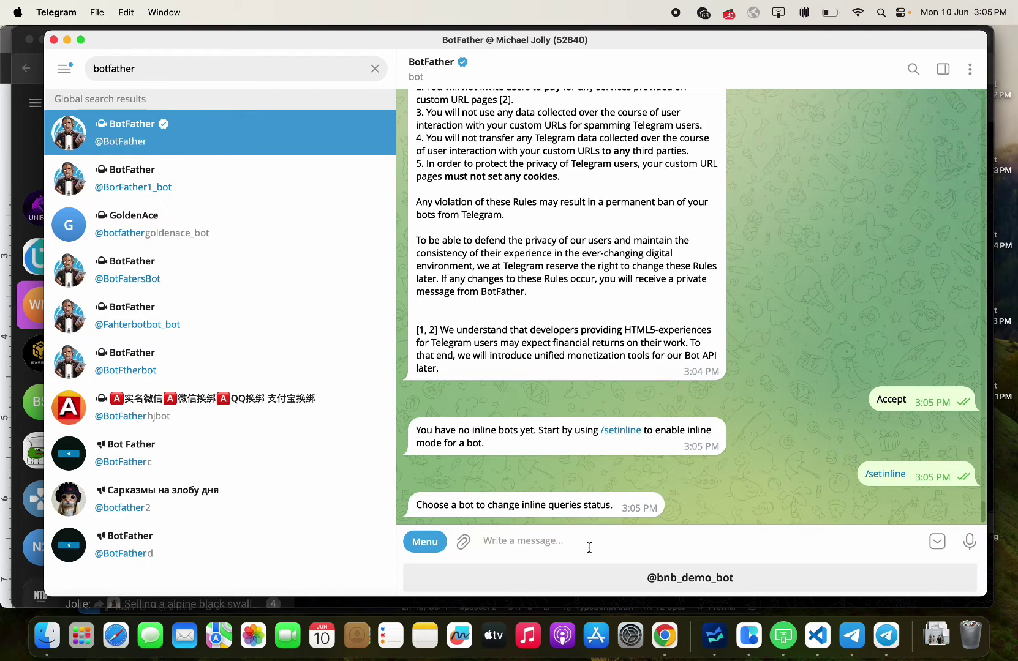
left_click(644, 579)
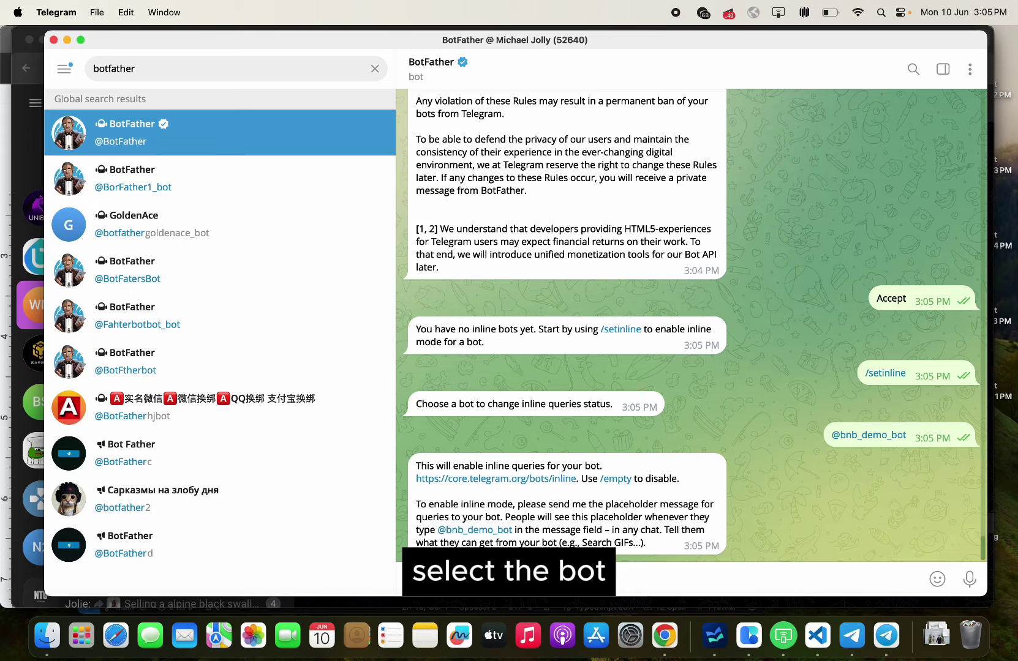
type("/")
key("Escape")
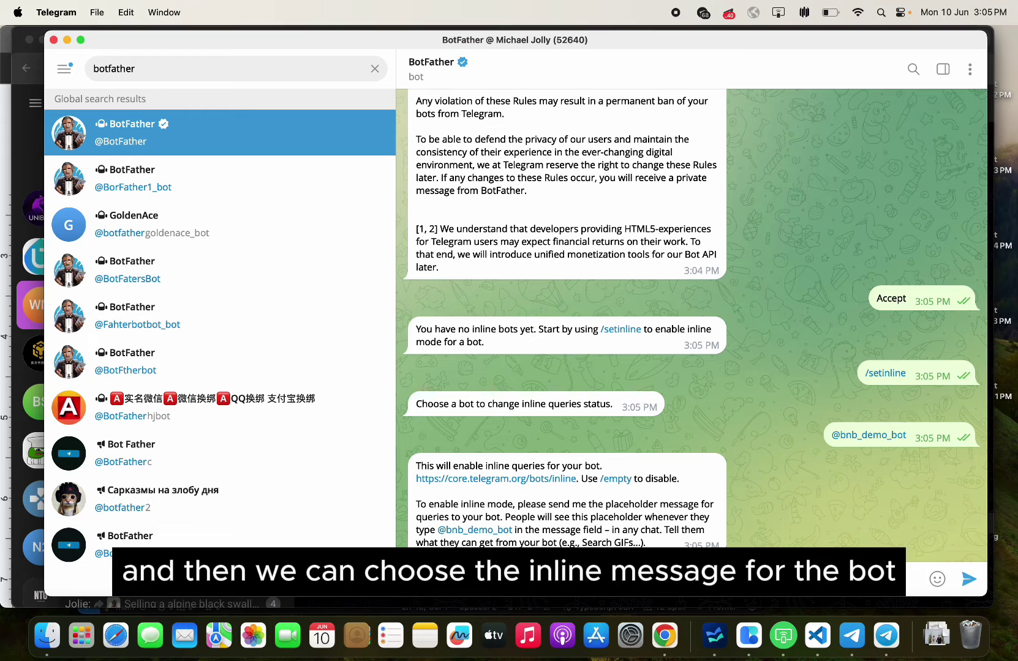
key("Return")
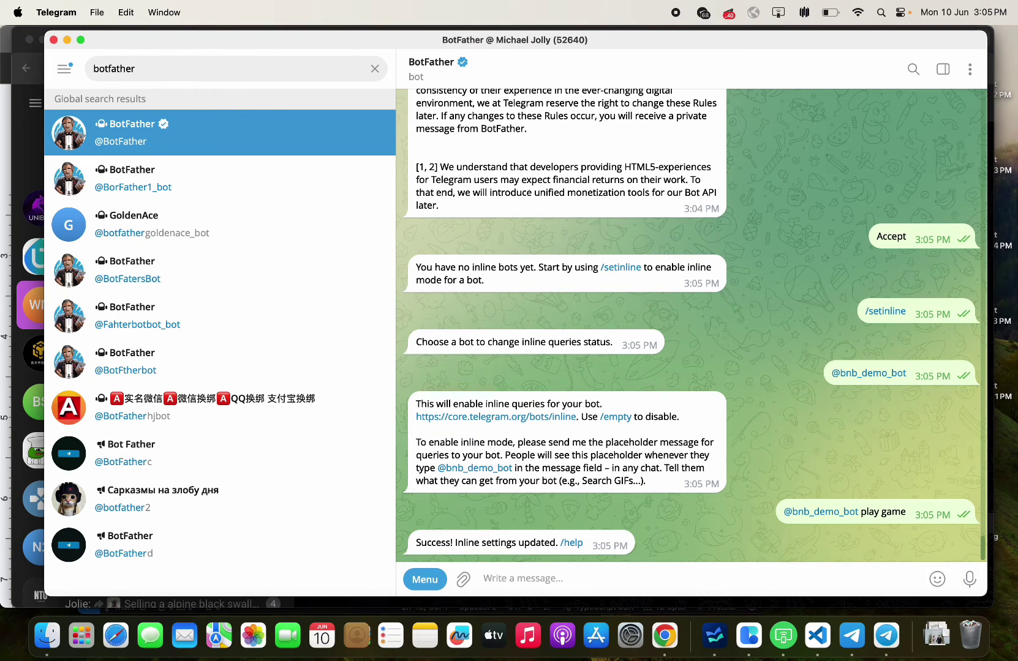
type("/n")
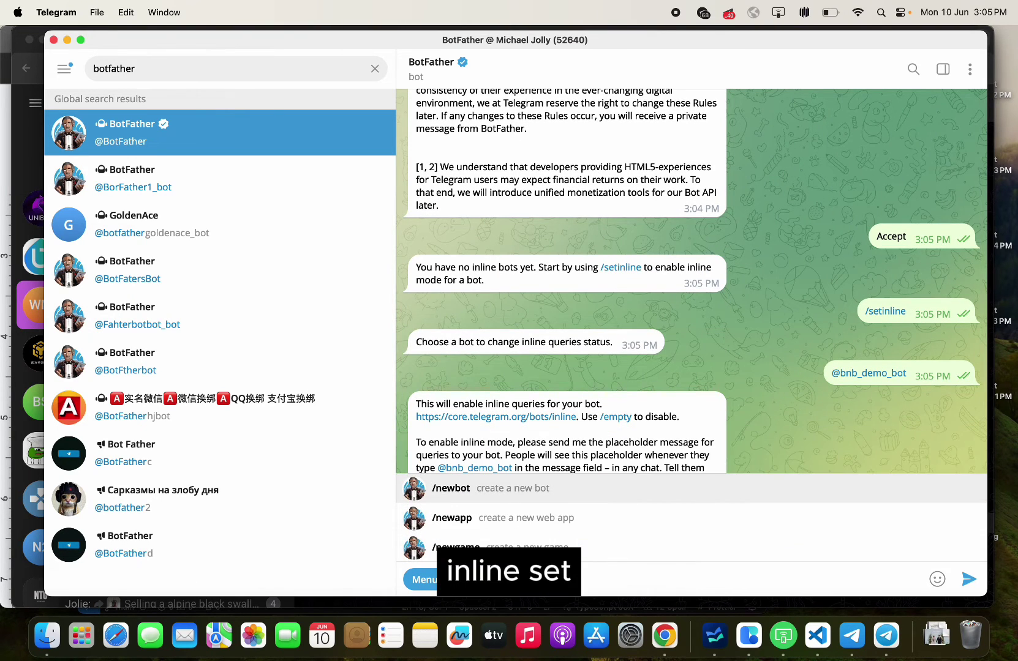
Begin a new game, accept the platform rules, and choose bnb_demo_bot to offer it
left_click(554, 547)
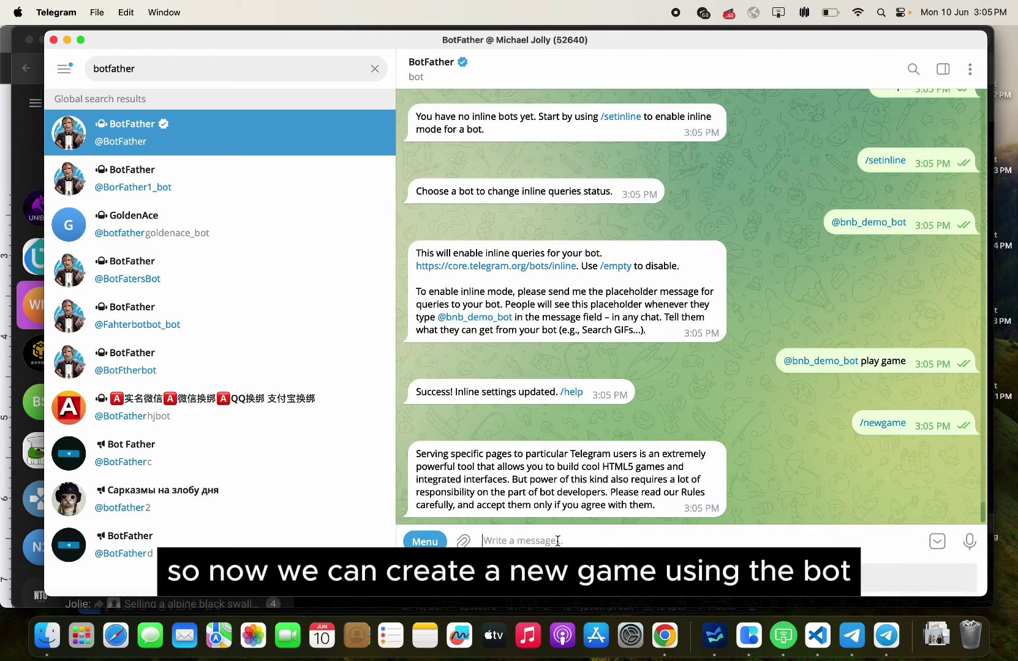
left_click(627, 583)
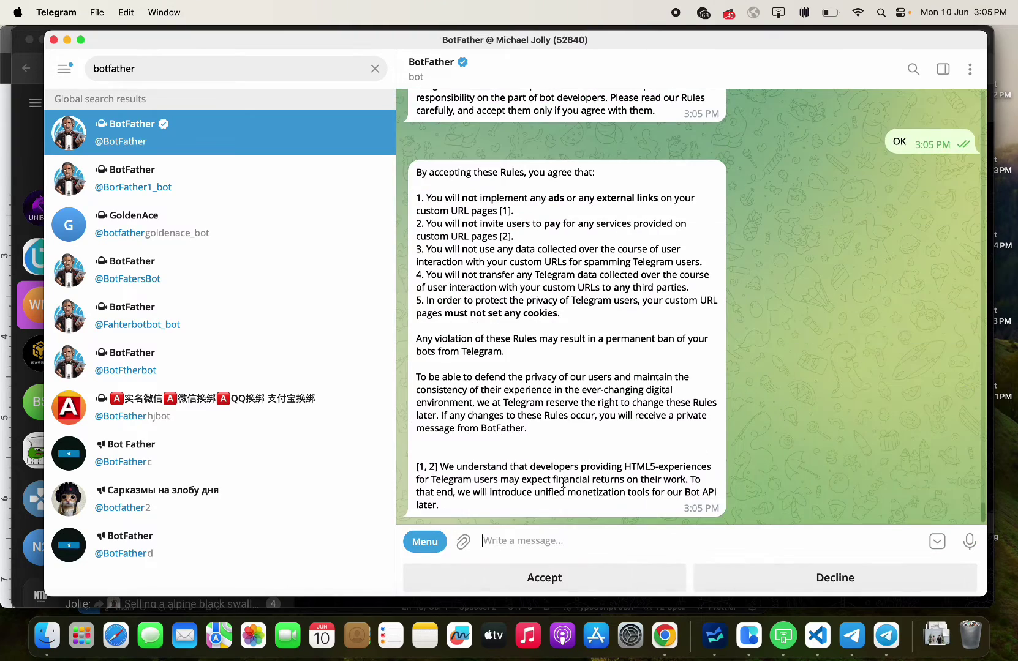
left_click(551, 578)
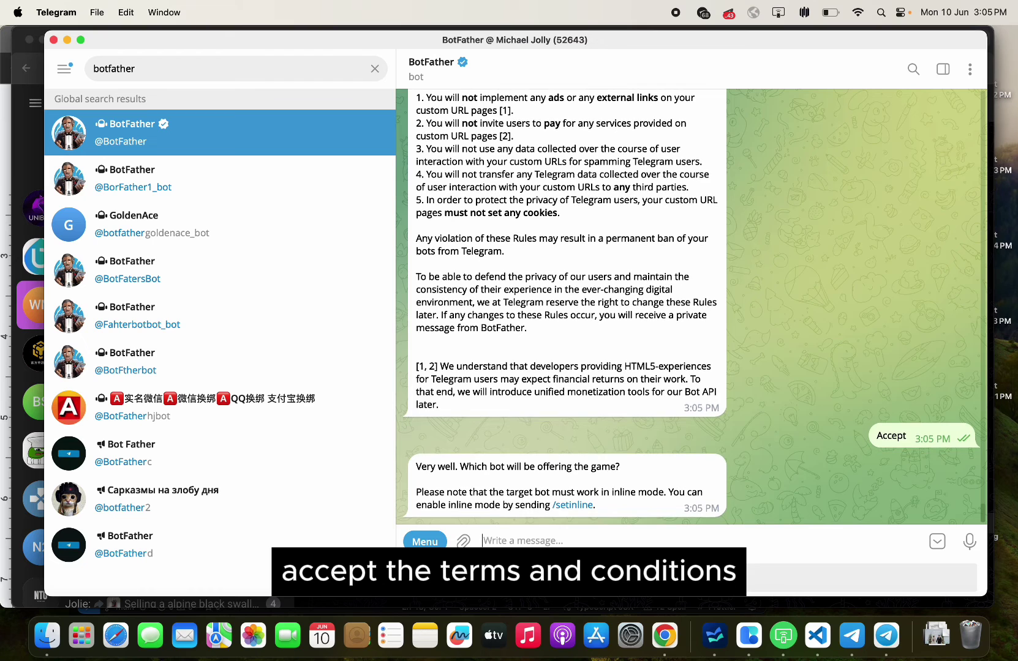
left_click(603, 579)
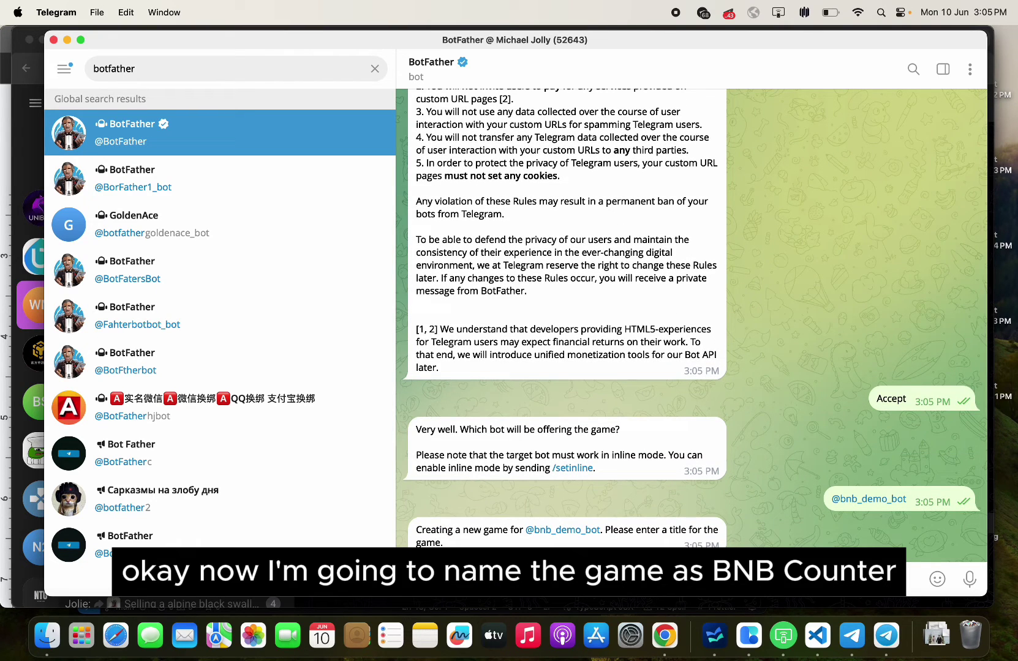
Title the game 'BNB Counter Game' and describe it as 'A simple counter game'
type("B")
key("Return")
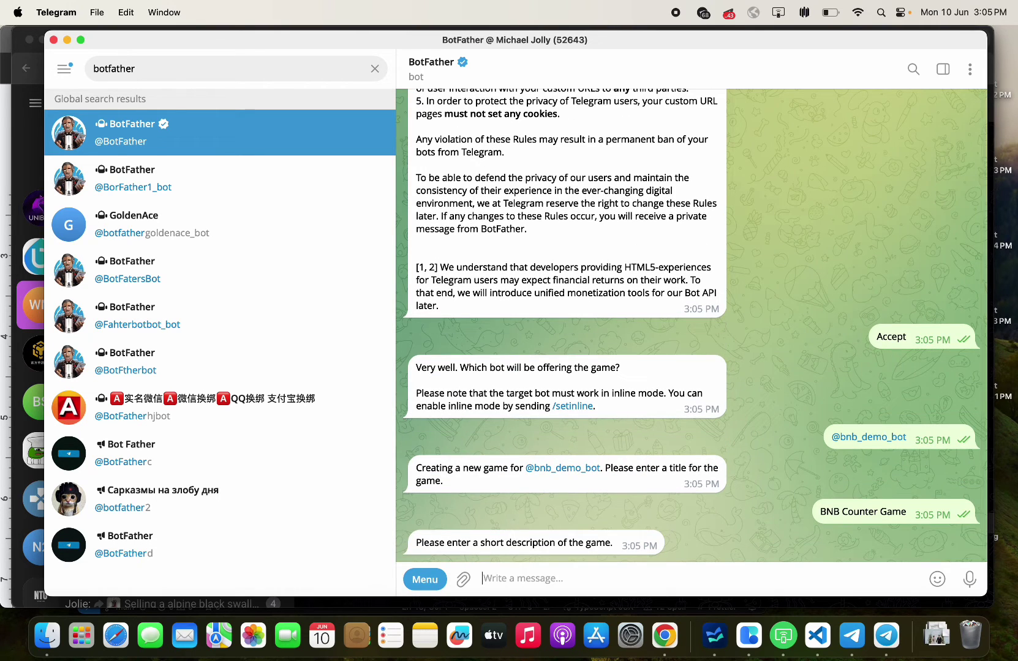
type("A simple ")
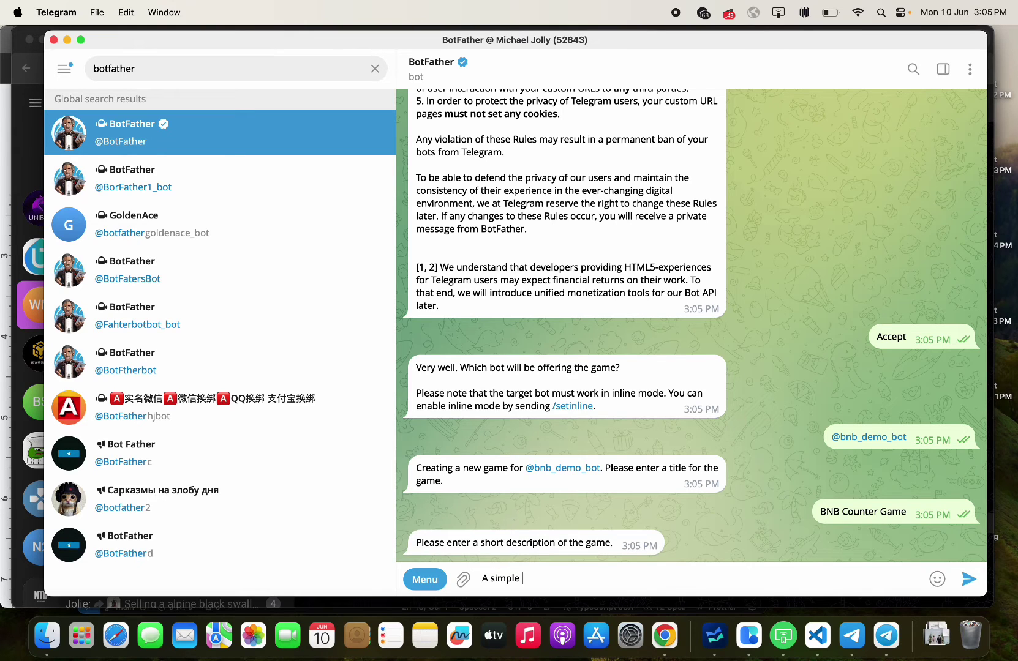
type("counter game")
key("Return")
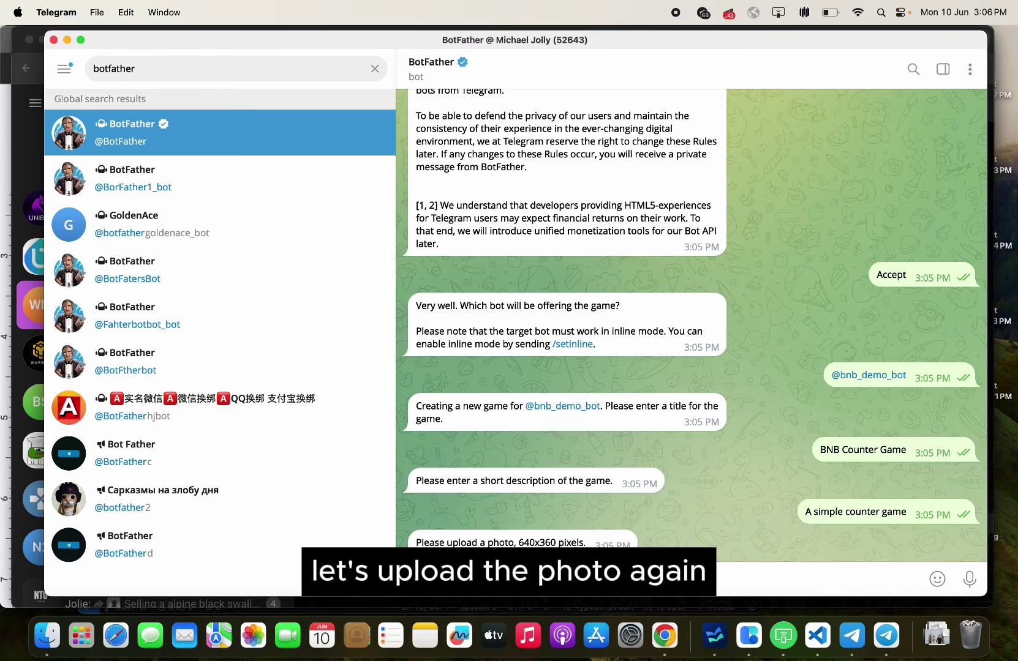
Attach the BNB coin jpg from Downloads and send it as the game photo
left_click(413, 579)
scroll(378, 300, "down", 5)
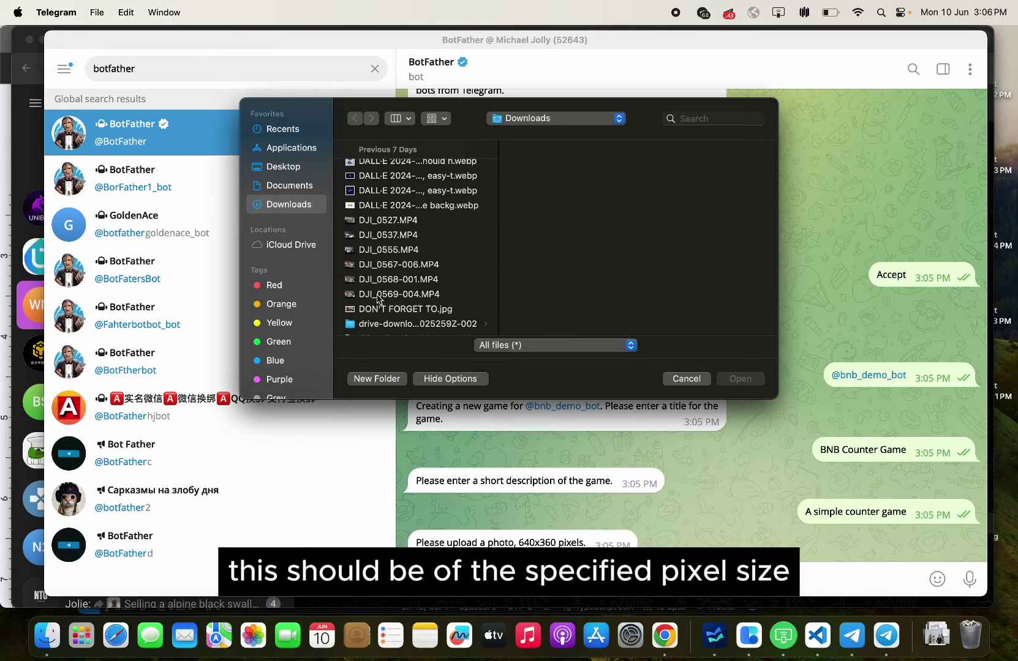
scroll(377, 300, "down", 10)
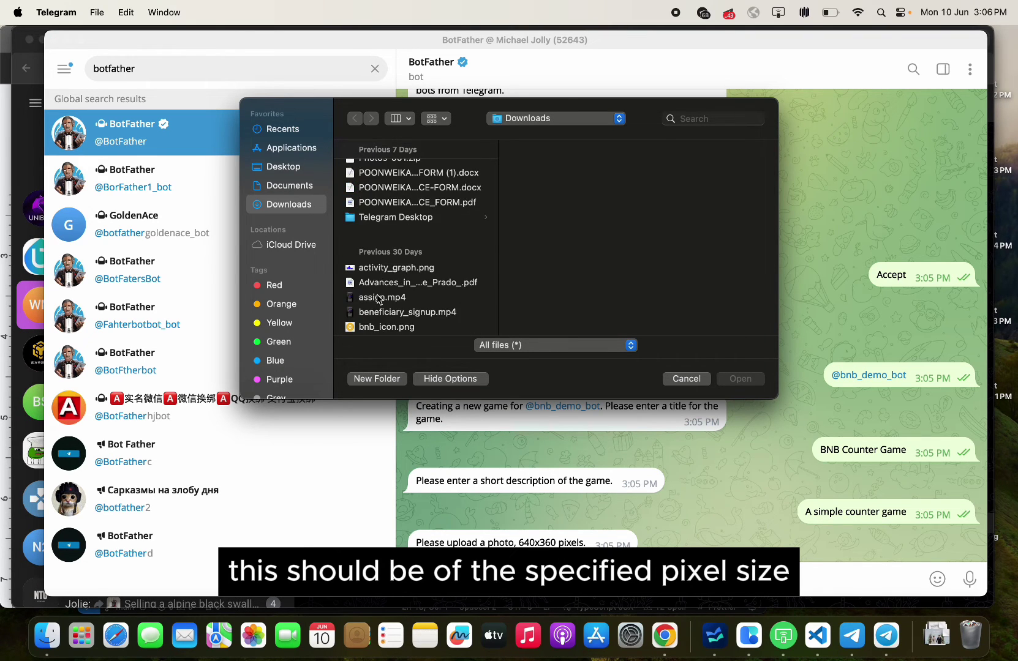
scroll(378, 299, "down", 8)
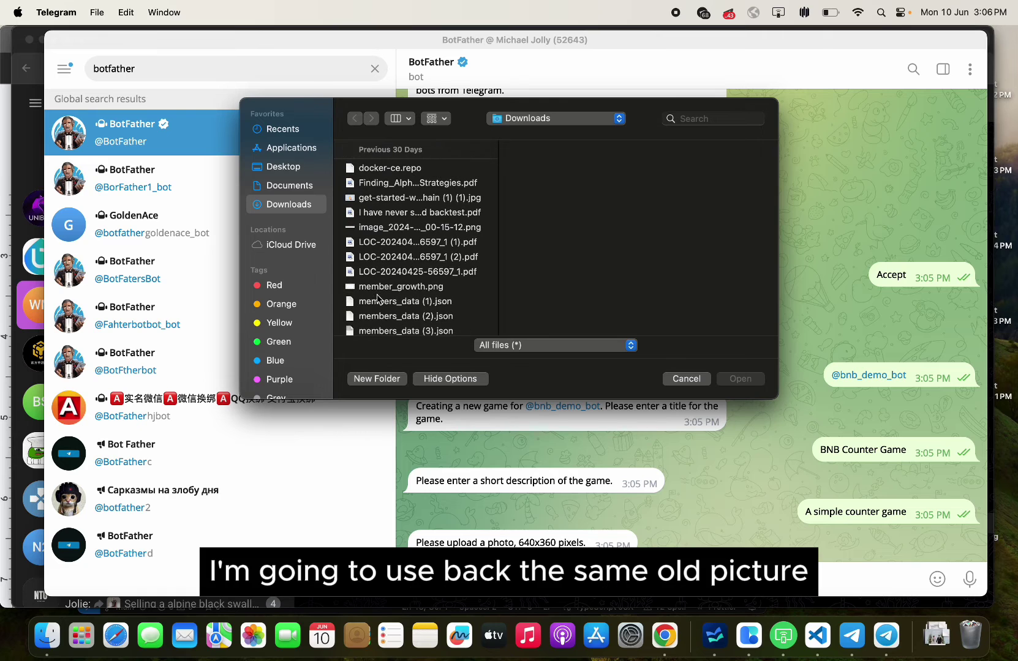
scroll(380, 263, "down", 8)
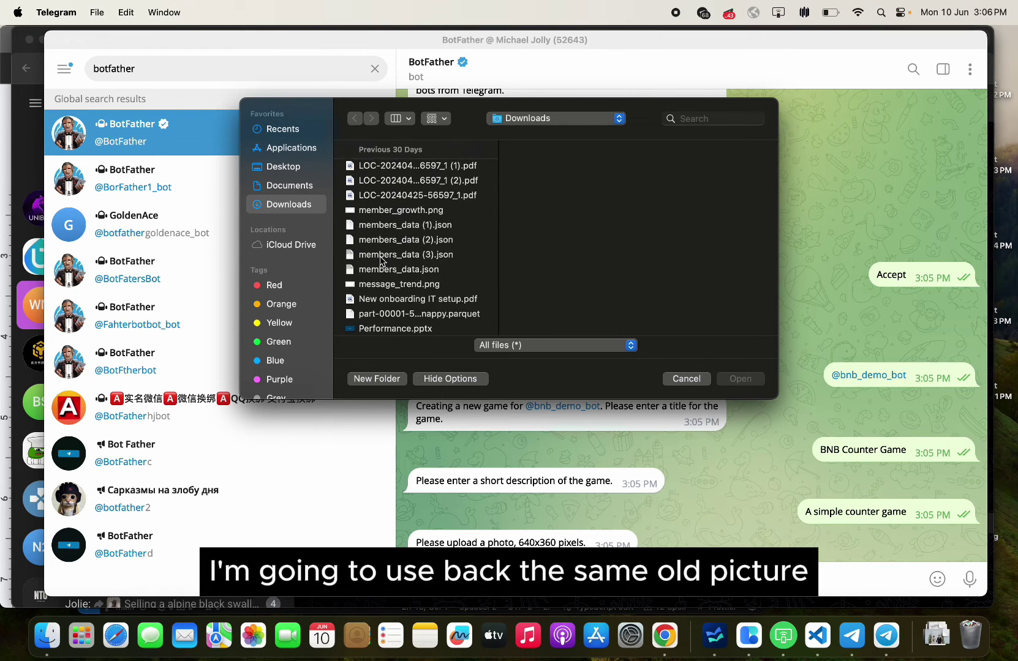
scroll(380, 262, "down", 6)
scroll(380, 262, "up", 5)
scroll(380, 262, "up", 8)
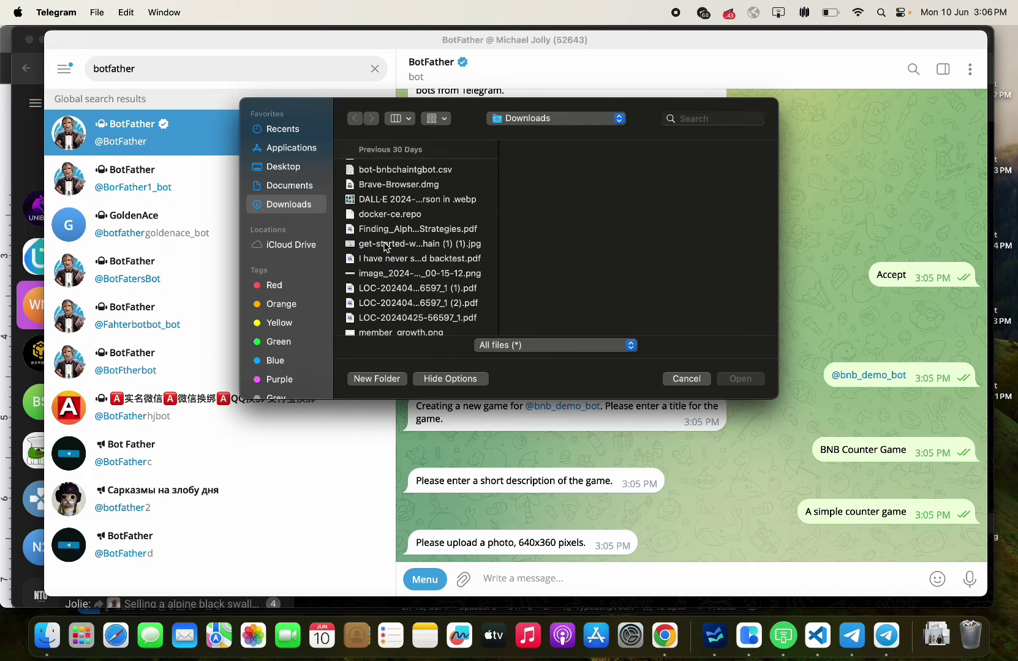
left_click(386, 245)
left_click(724, 379)
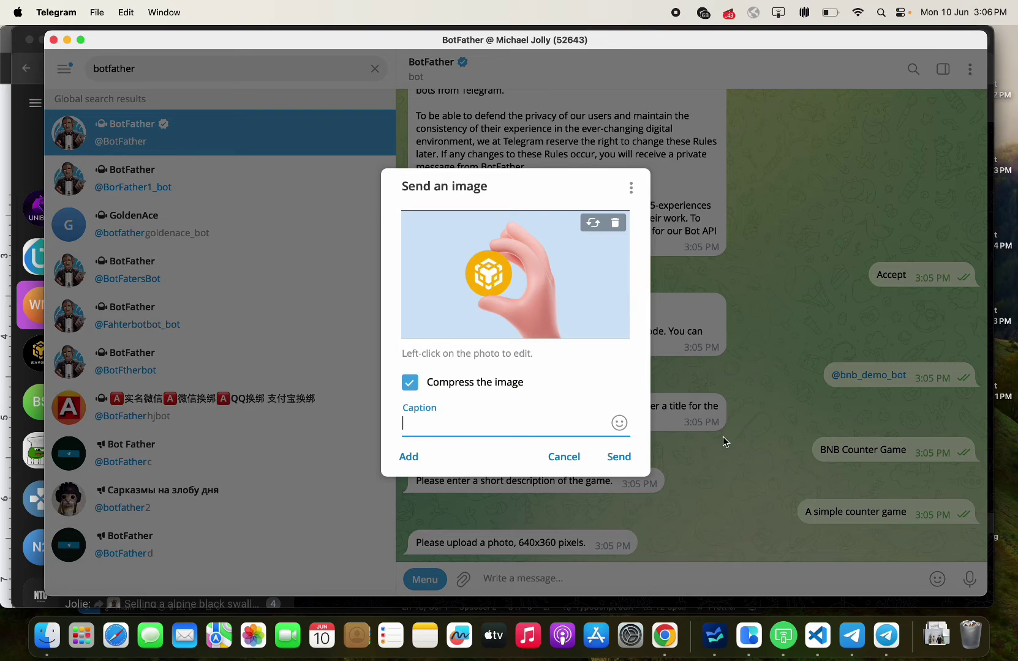
left_click(618, 457)
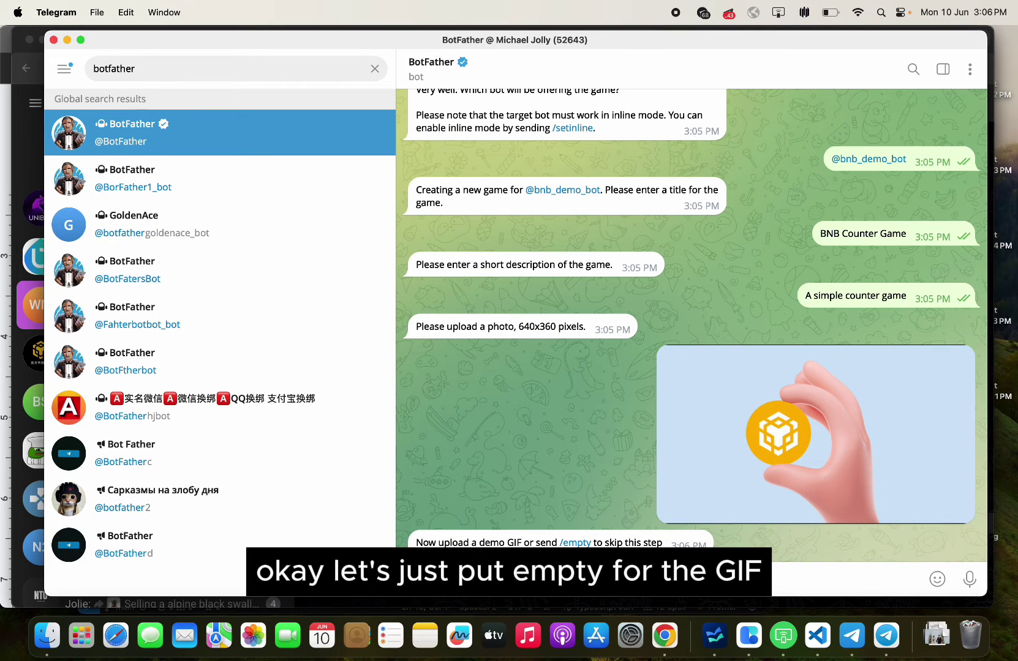
Skip the demo GIF with /empty and set the game's short name to 'counter'
left_click(575, 542)
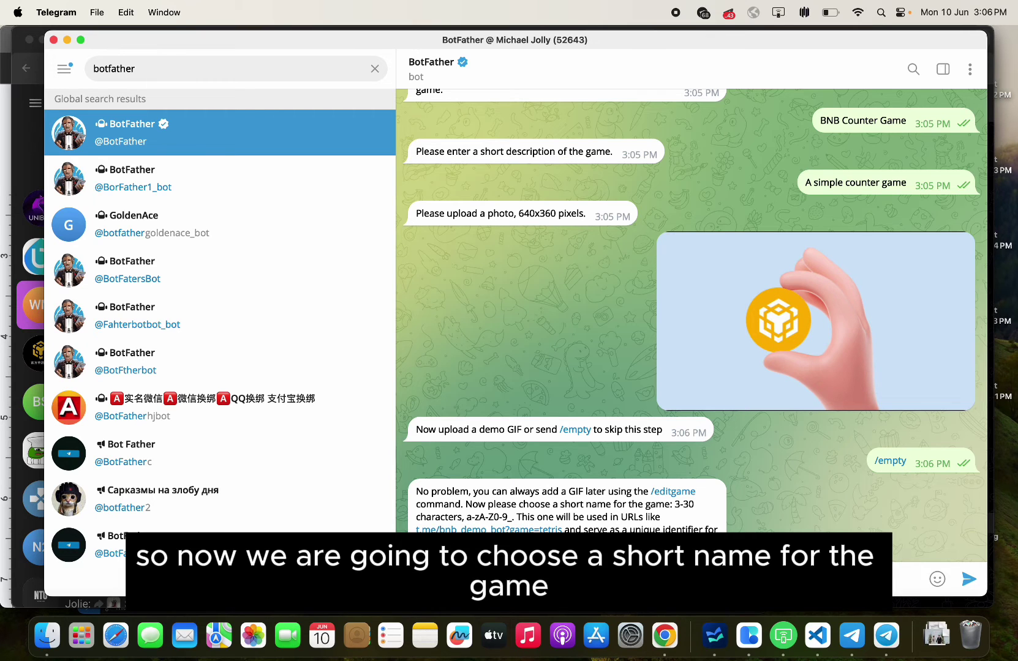
type("counter")
key("Return")
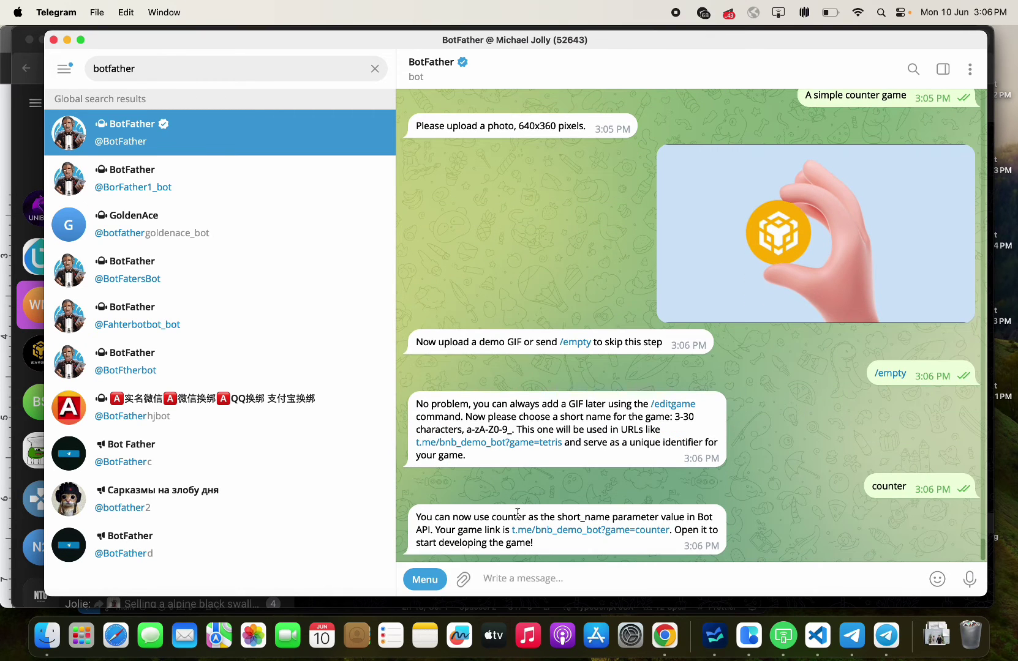
Forward the t.me/bnb_demo_bot?game=counter link to the user's own account chat
left_click(619, 539)
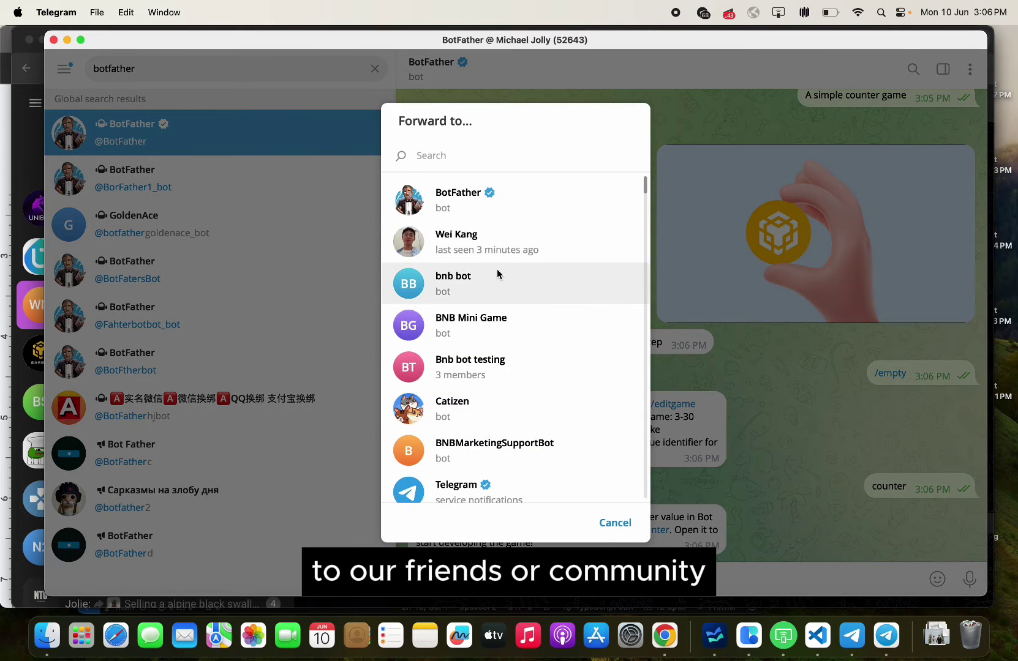
scroll(467, 414, "down", 5)
scroll(467, 414, "up", 5)
left_click(490, 246)
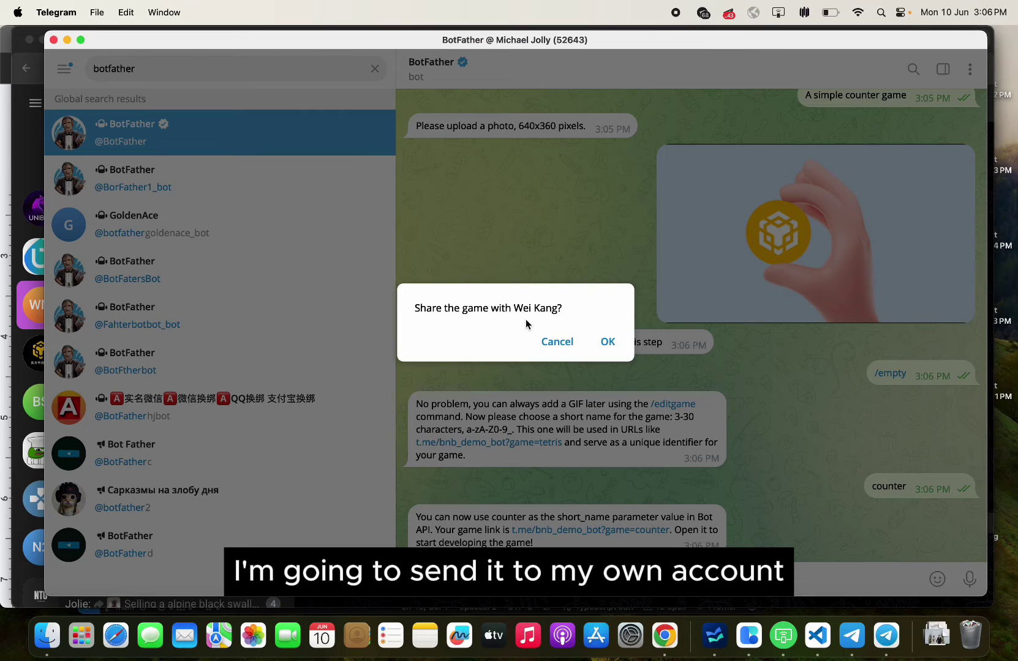
left_click(607, 341)
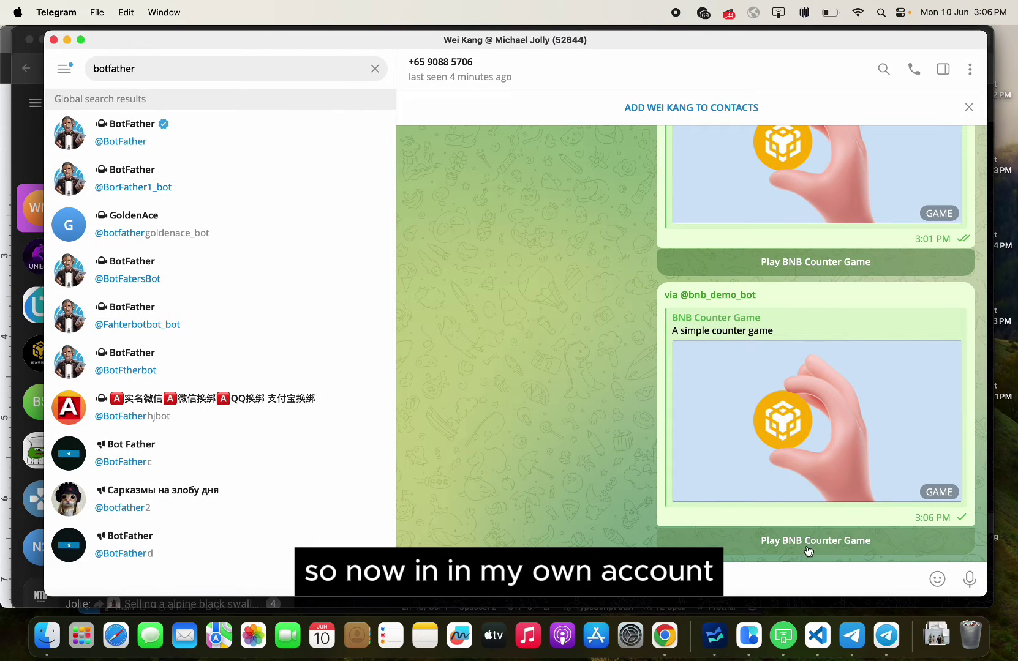
Switch to the second Telegram account and launch the shared BNB Counter Game card
left_click(886, 635)
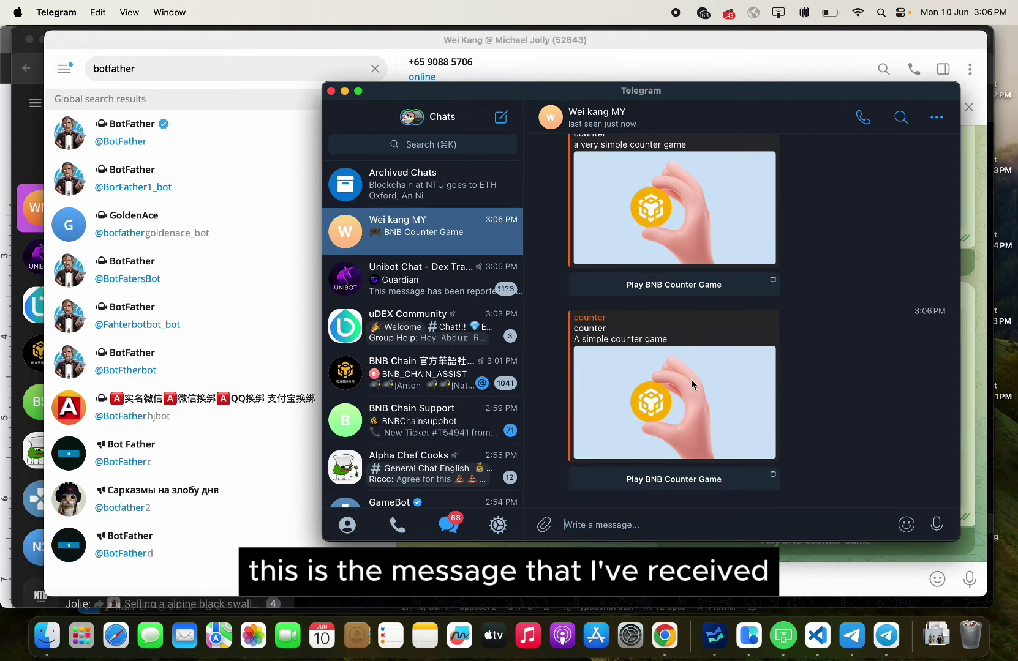
left_click(753, 488)
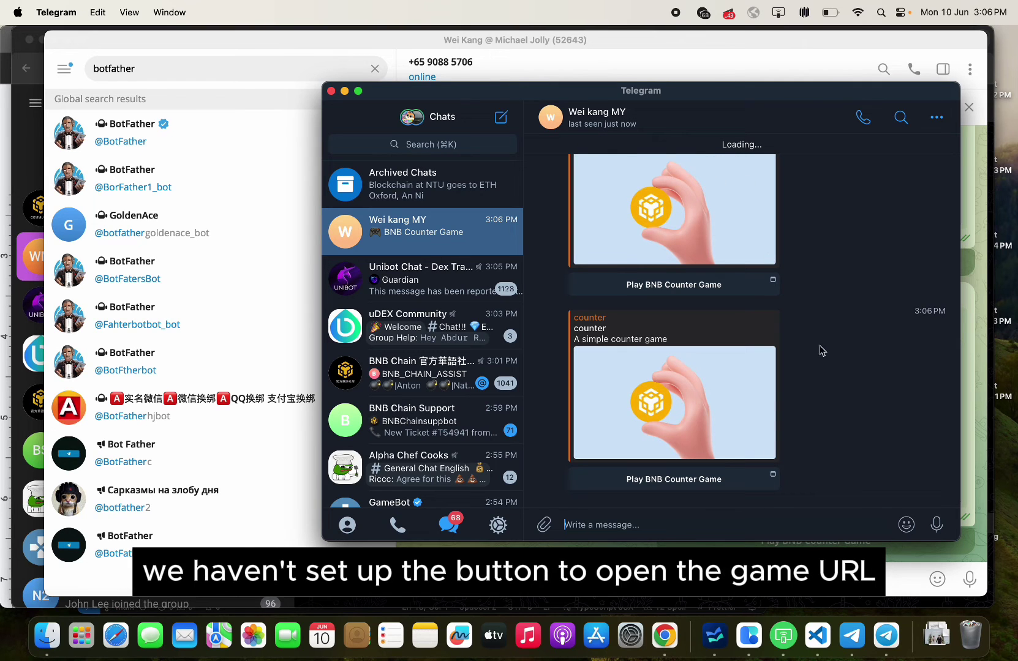